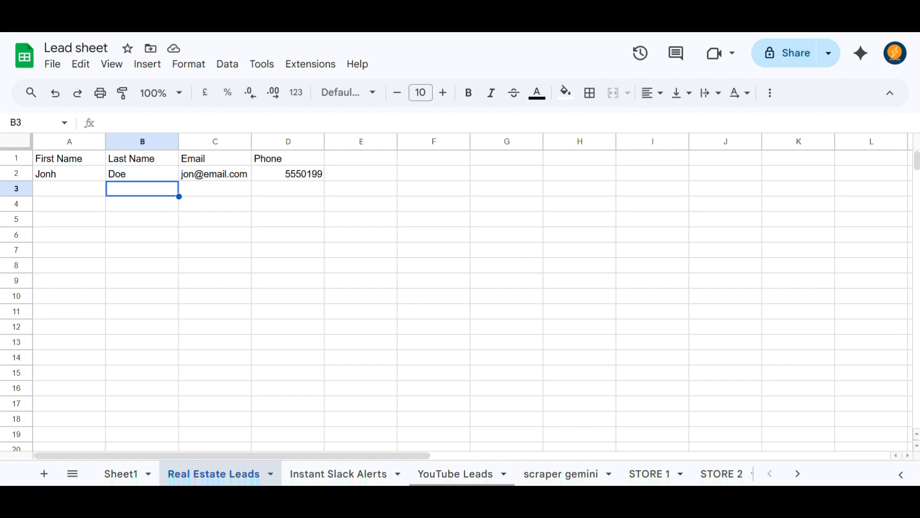
Switch over to the n8n workflow.
{"action": "left_click", "coordinate": [386, 32]}
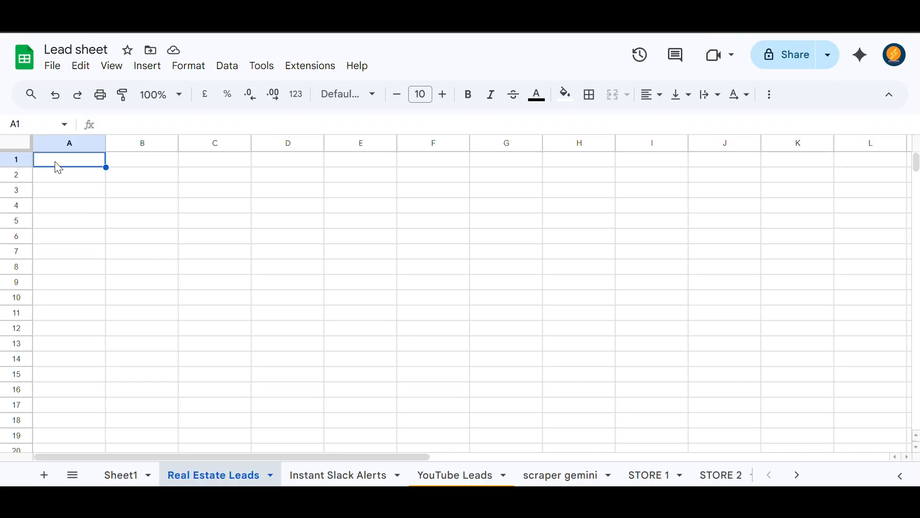
Enter the headers First Name, Last Name, Email and Phone into cells A1 to D1.
{"action": "type", "text": "f"}
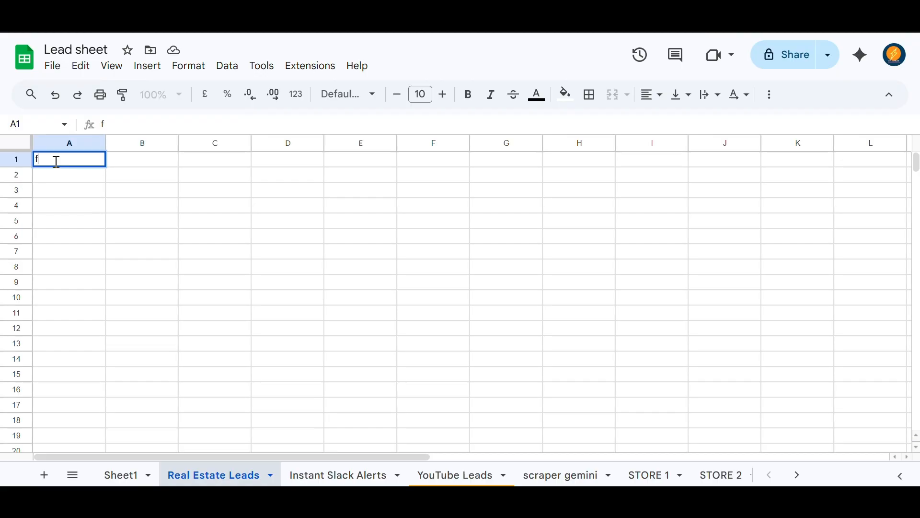
{"action": "key", "text": "BackSpace"}
{"action": "type", "text": "First Name"}
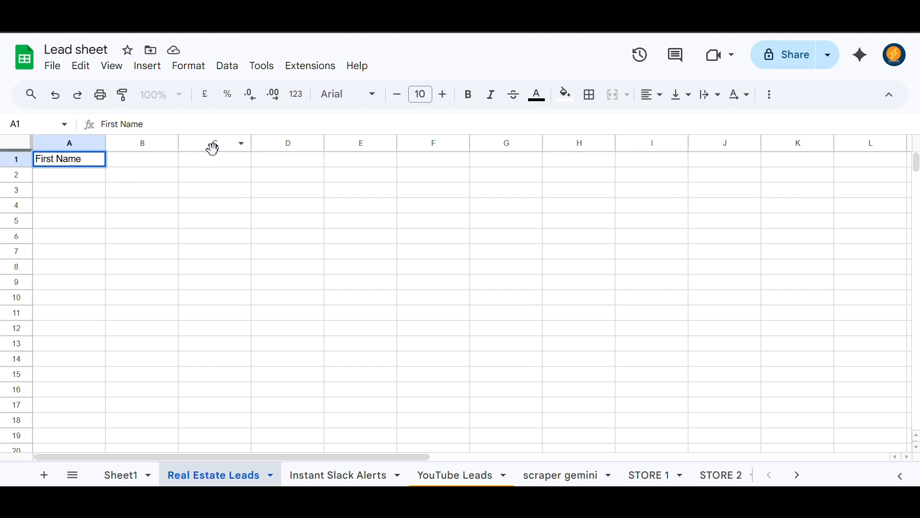
{"action": "left_click", "coordinate": [154, 168]}
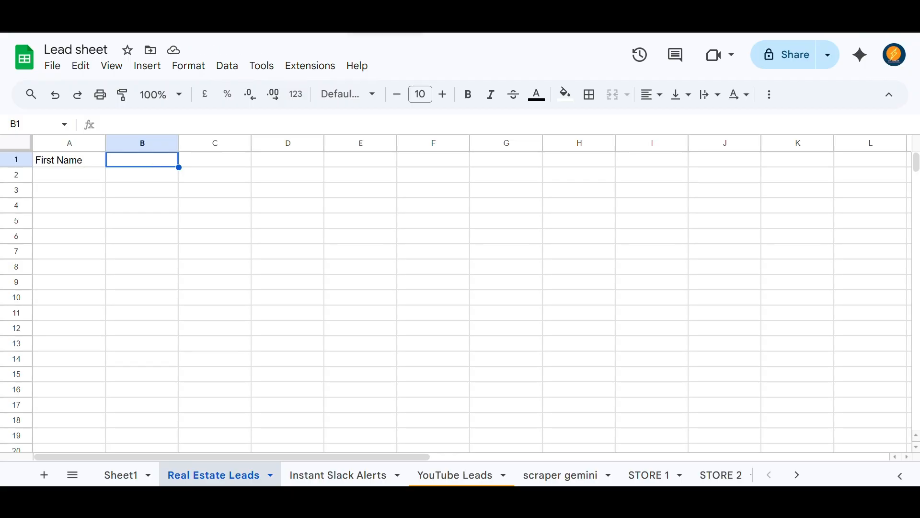
{"action": "type", "text": "L"}
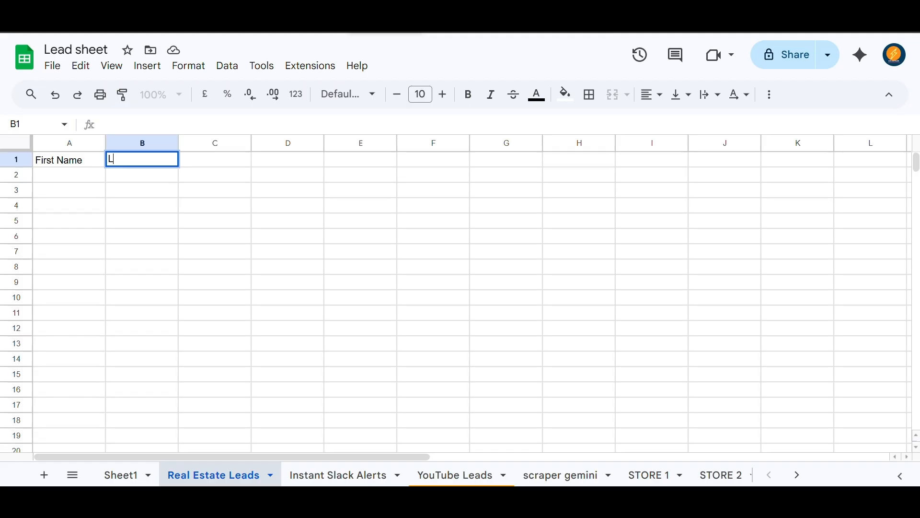
{"action": "type", "text": "ast Name"}
{"action": "left_click", "coordinate": [220, 167]}
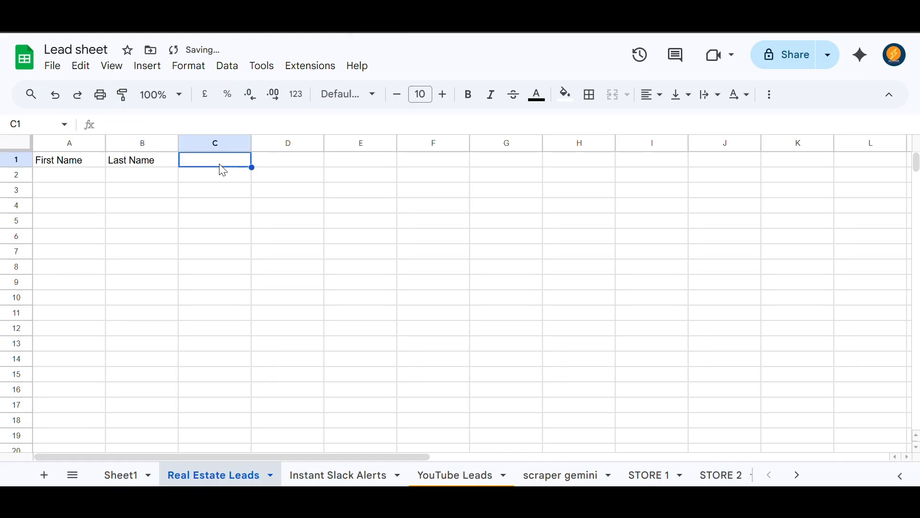
{"action": "type", "text": "Email"}
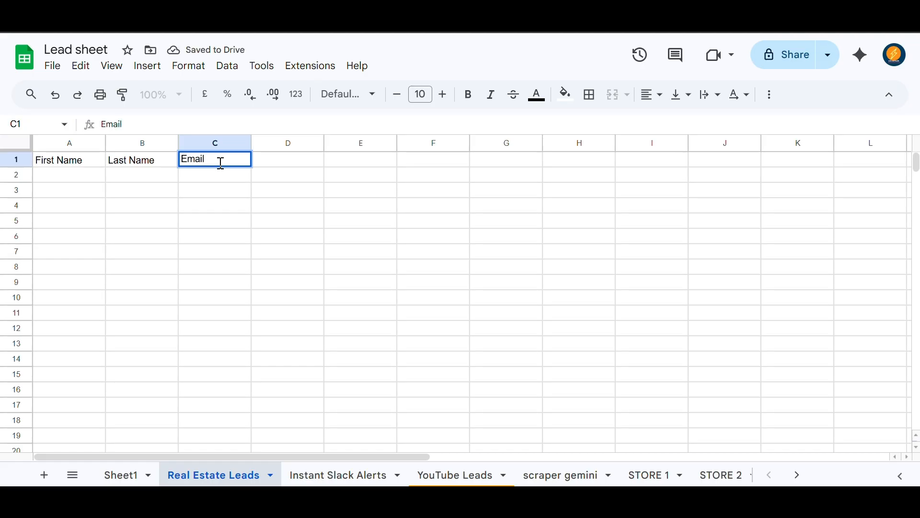
{"action": "left_click", "coordinate": [281, 162]}
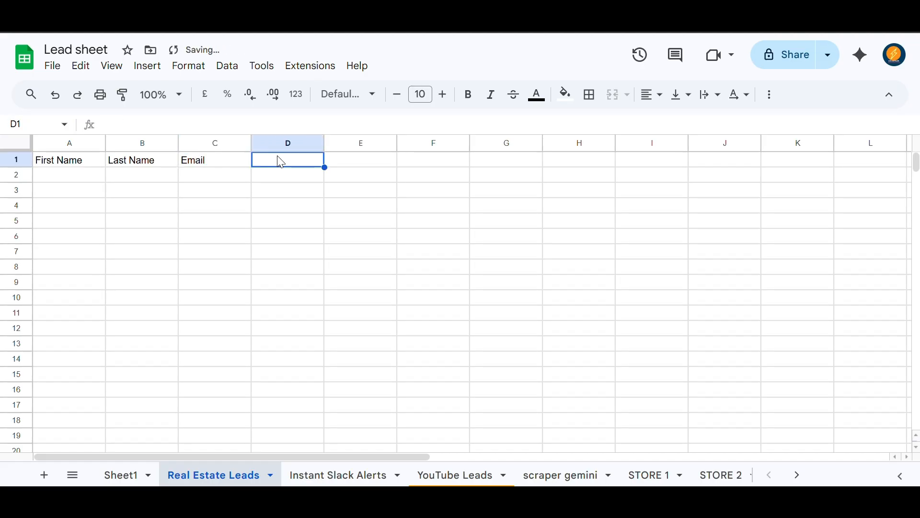
{"action": "type", "text": "Phone"}
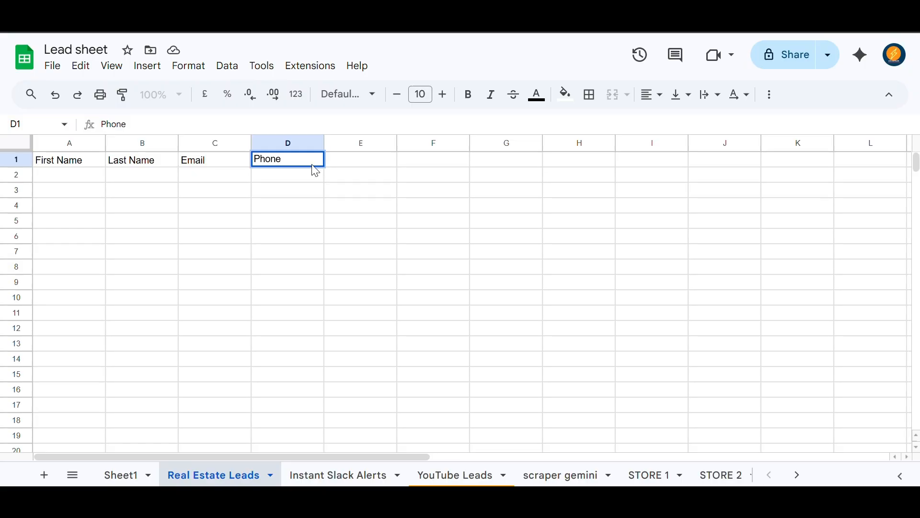
{"action": "left_click", "coordinate": [280, 175]}
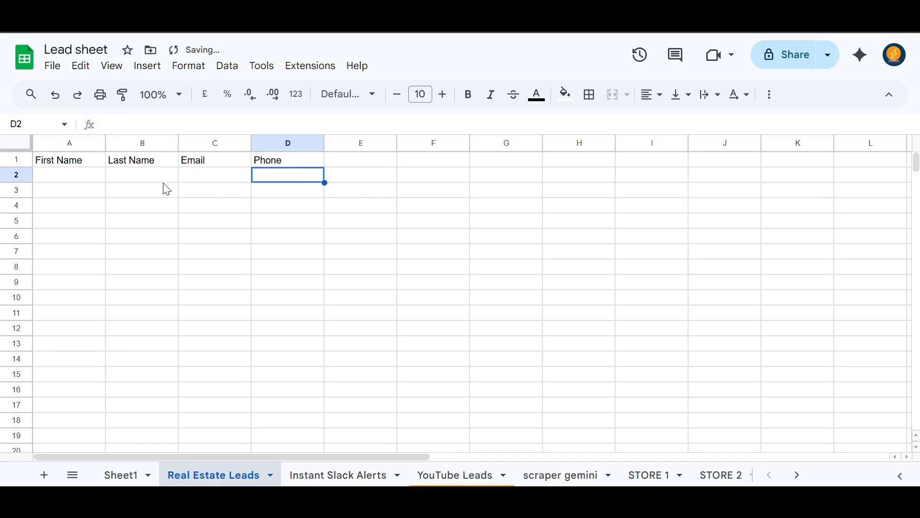
{"action": "left_click", "coordinate": [91, 182]}
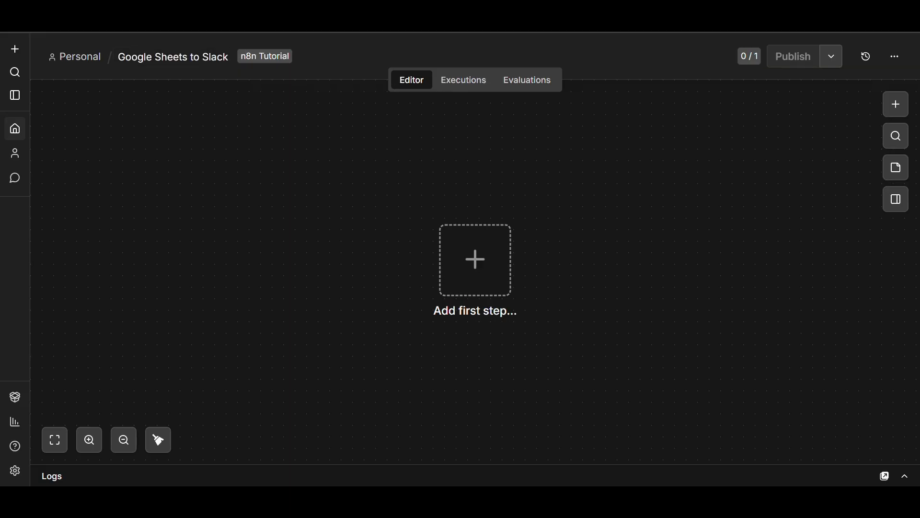
Tag the Google Sheets to Slack workflow with n8n Tutorial.
{"action": "left_click", "coordinate": [171, 59]}
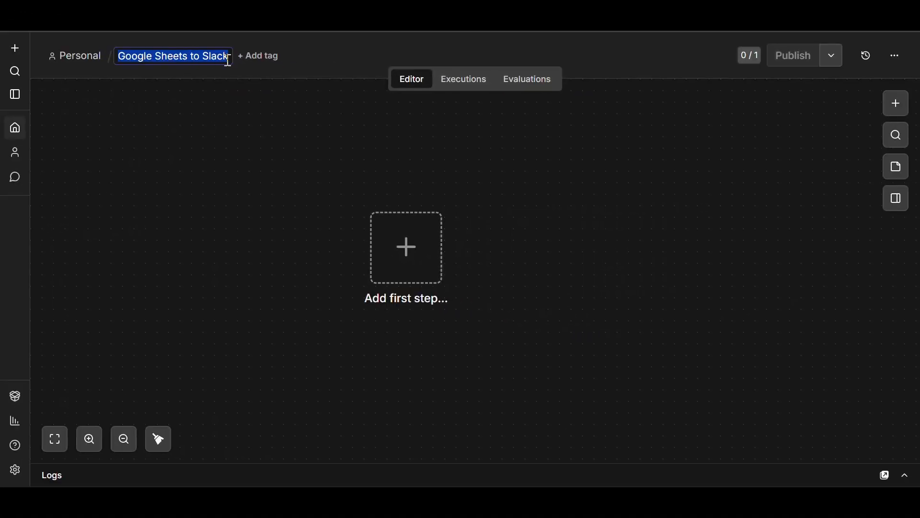
{"action": "left_click", "coordinate": [258, 64]}
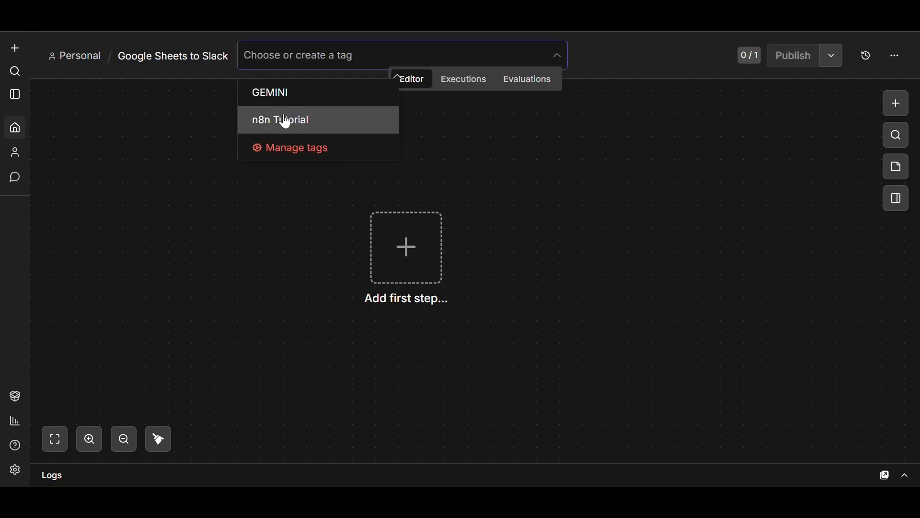
{"action": "left_click", "coordinate": [282, 121]}
{"action": "left_click", "coordinate": [179, 150]}
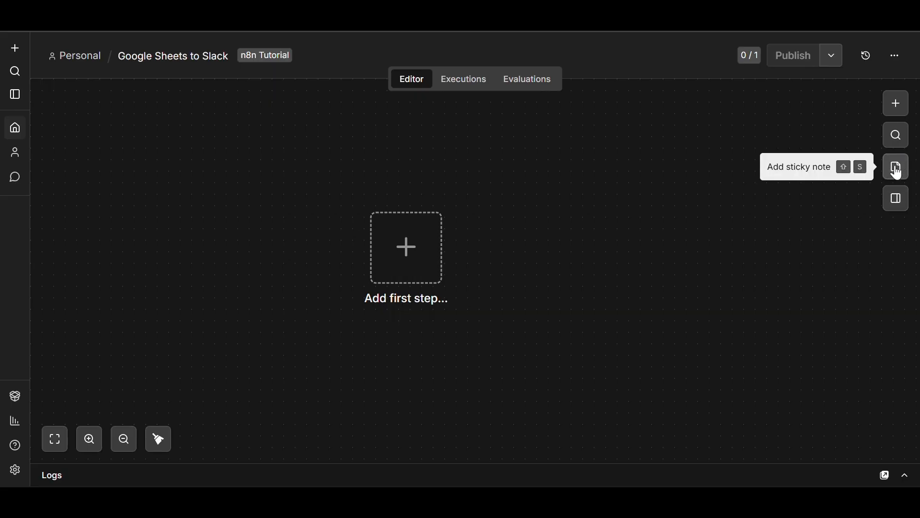
Add a sticky note to the canvas and clear its default text.
{"action": "left_click", "coordinate": [898, 172]}
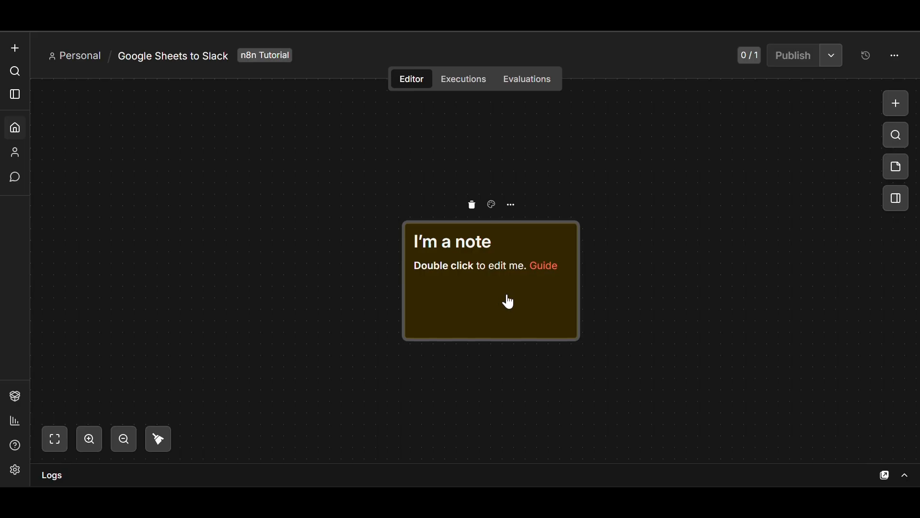
{"action": "double_click", "coordinate": [495, 293]}
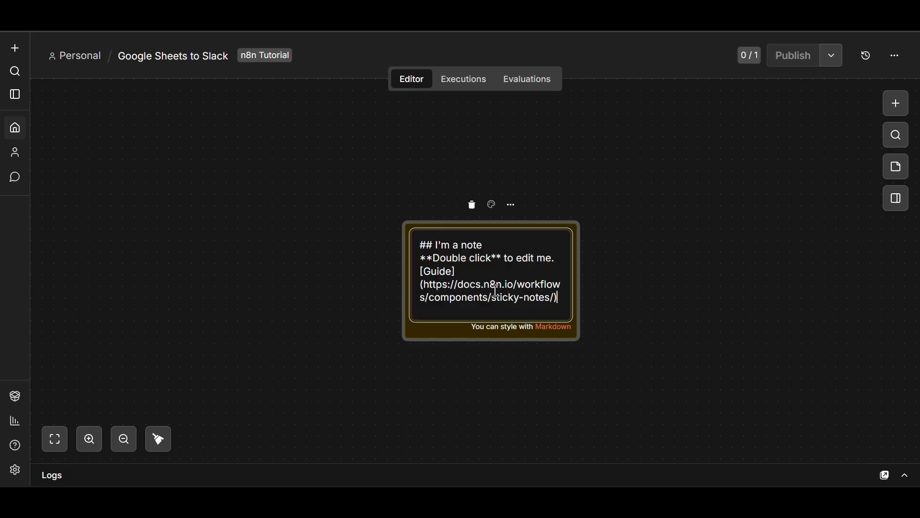
{"action": "key", "text": "ctrl+a"}
{"action": "key", "text": "BackSpace"}
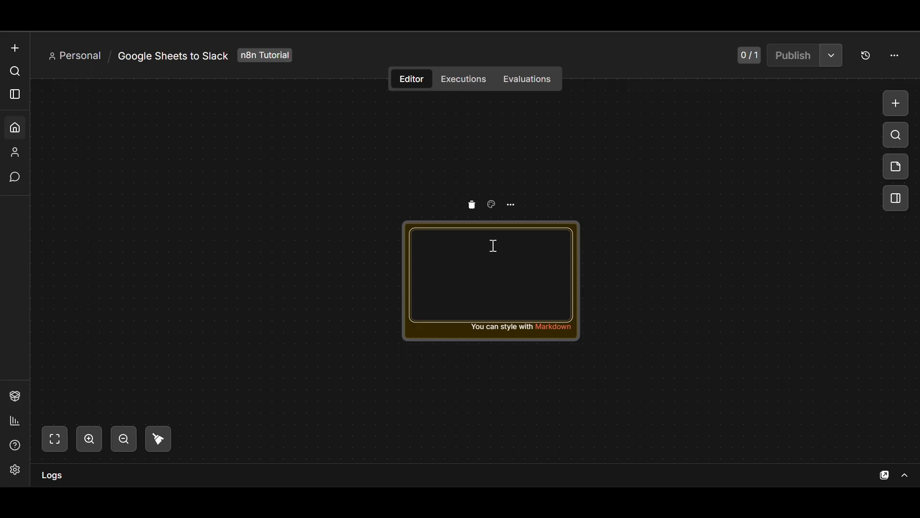
Write 'NODES', '1: GOOGLE SHEET= STORE' and '2: SLACK = ALARM' in the note.
{"action": "type", "text": "NODES"}
{"action": "key", "text": "Return"}
{"action": "type", "text": "1: GOOGLE"}
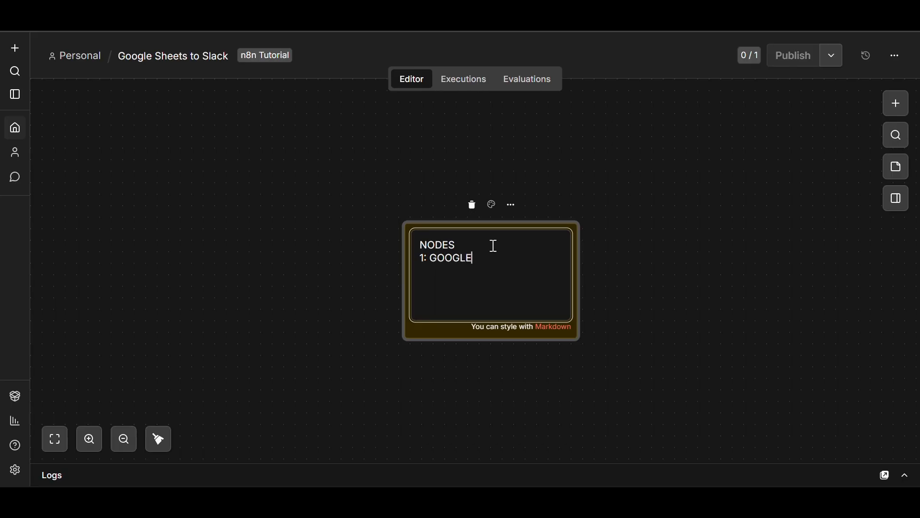
{"action": "type", "text": " SH"}
{"action": "type", "text": "EE"}
{"action": "type", "text": "T="}
{"action": "type", "text": " A"}
{"action": "type", "text": "D"}
{"action": "type", "text": "D"}
{"action": "key", "text": "BackSpace"}
{"action": "key", "text": "BackSpace"}
{"action": "key", "text": "BackSpace"}
{"action": "type", "text": "STORE"}
{"action": "key", "text": "Return"}
{"action": "type", "text": "2: SLAC"}
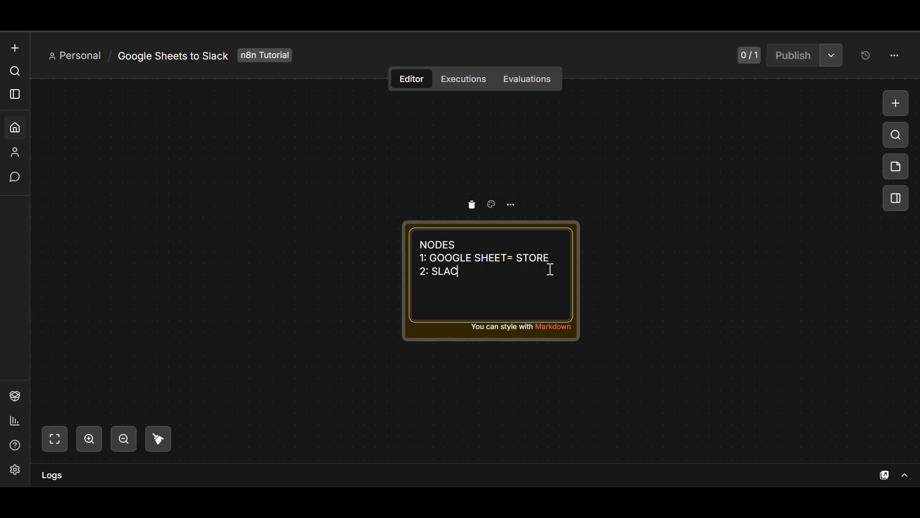
{"action": "type", "text": "K = ALARM"}
{"action": "left_click", "coordinate": [696, 260]}
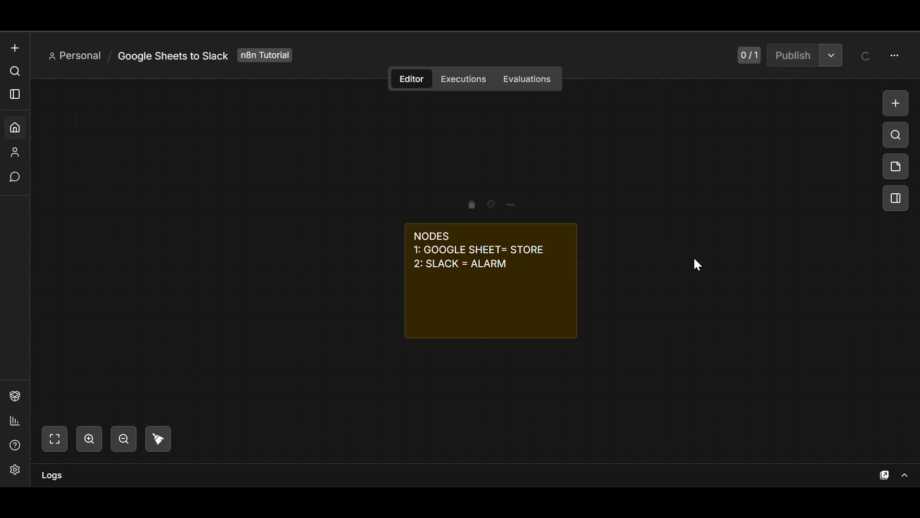
Give the sticky note a custom near-white colour and move it to the canvas top-left.
{"action": "left_click", "coordinate": [491, 206]}
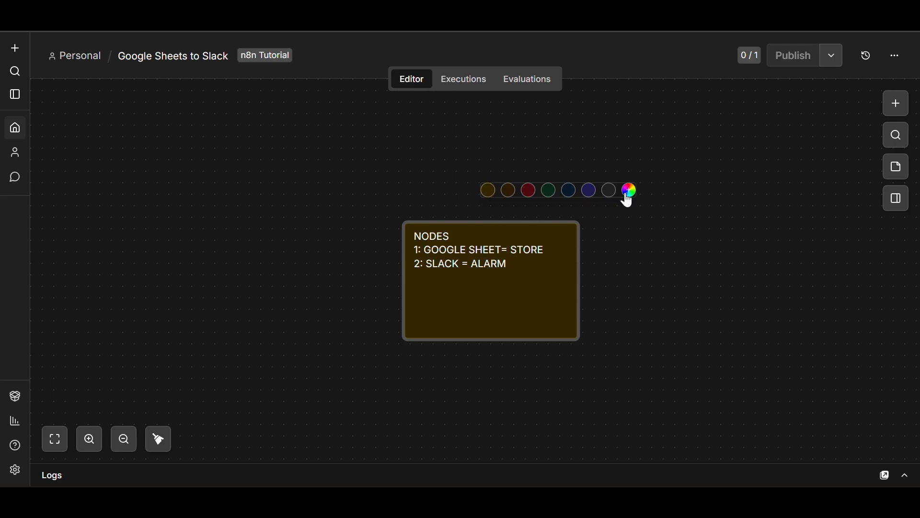
{"action": "left_click", "coordinate": [630, 191]}
{"action": "left_click", "coordinate": [505, 200]}
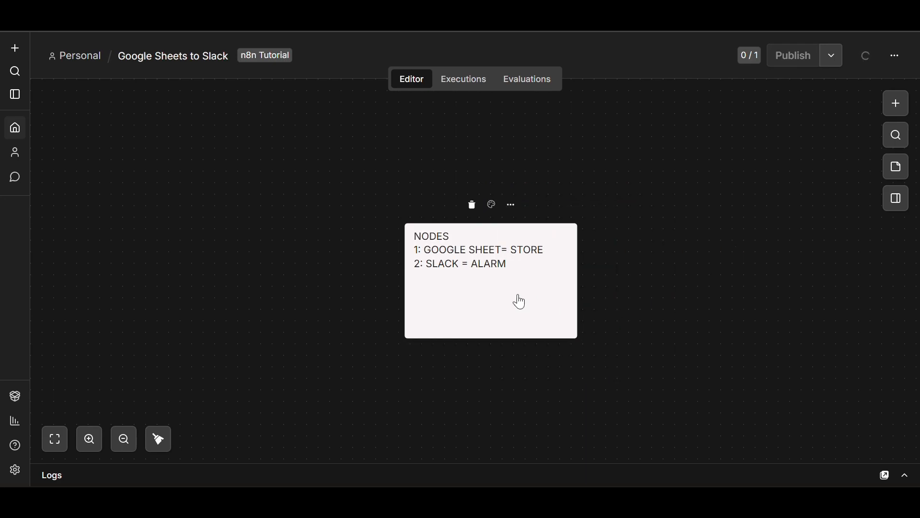
{"action": "left_click_drag", "start_coordinate": [476, 300], "coordinate": [119, 170]}
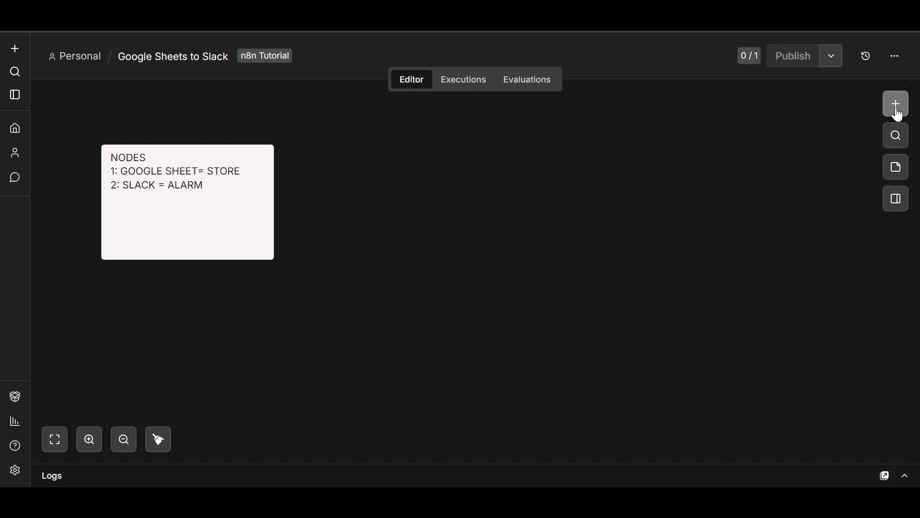
Add a Google Sheets trigger that fires On row added.
{"action": "left_click", "coordinate": [895, 106]}
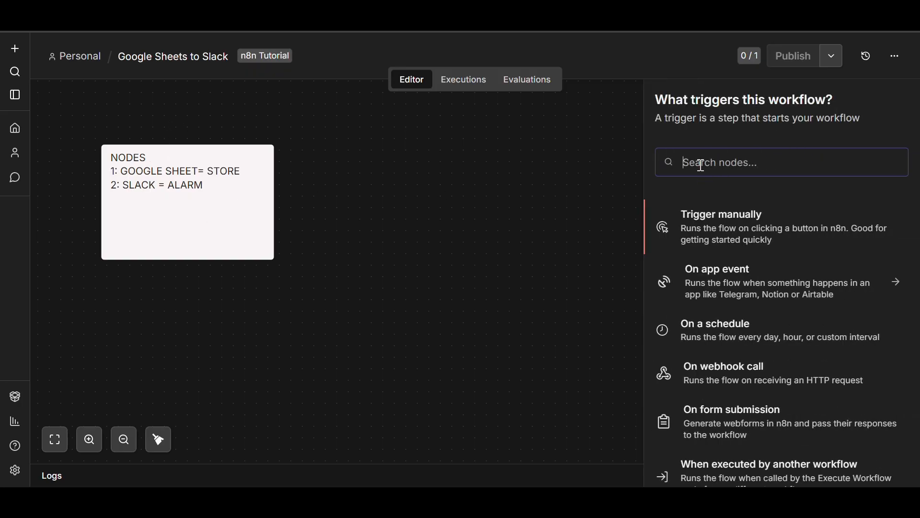
{"action": "type", "text": "GOO"}
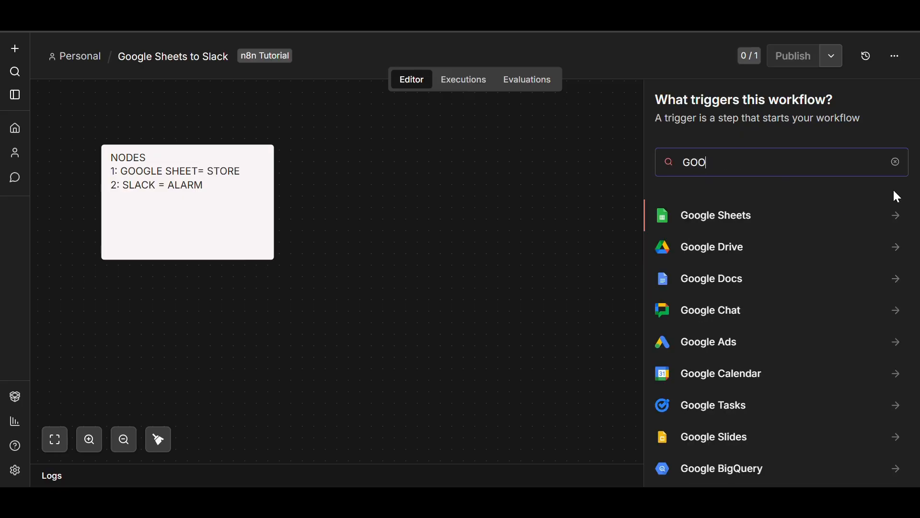
{"action": "left_click", "coordinate": [891, 214]}
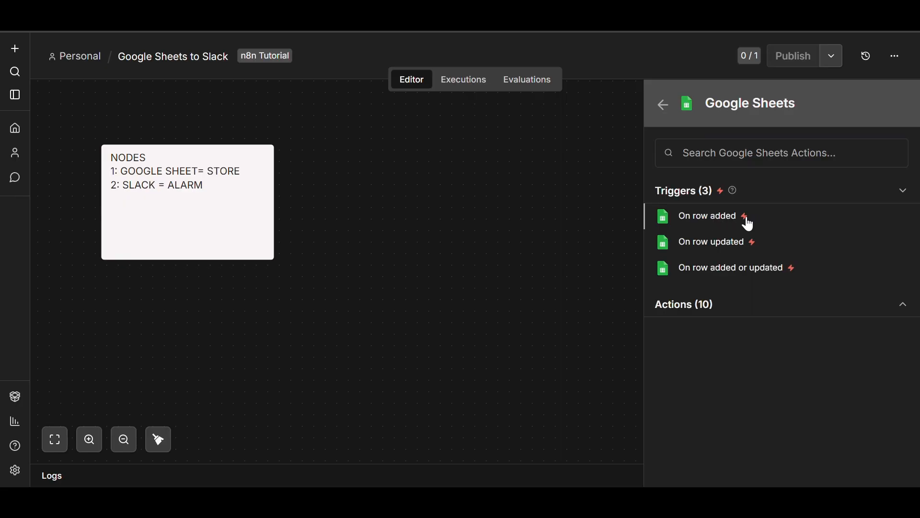
{"action": "left_click", "coordinate": [745, 223]}
{"action": "scroll", "coordinate": [477, 191], "scroll_direction": "down", "scroll_amount": 2}
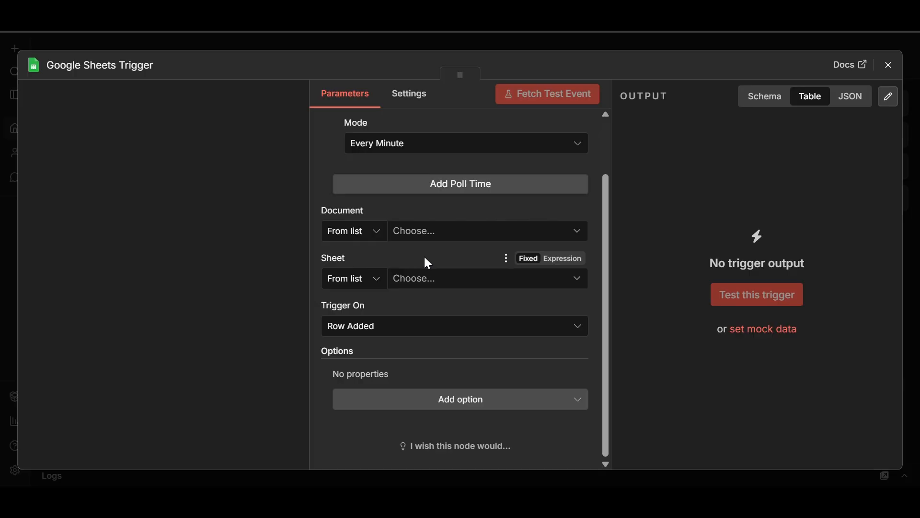
Set the trigger's Document to By ID and paste in the Lead sheet spreadsheet's ID.
{"action": "left_click", "coordinate": [370, 232]}
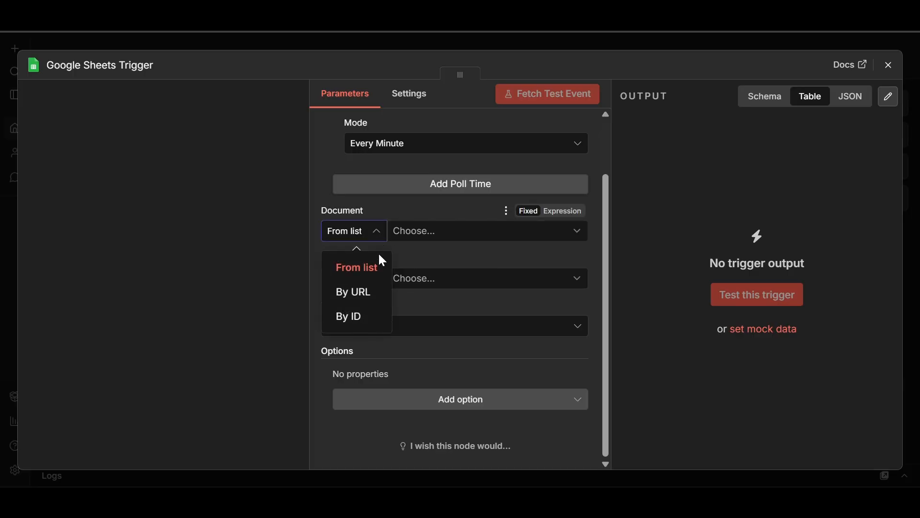
{"action": "left_click", "coordinate": [353, 317]}
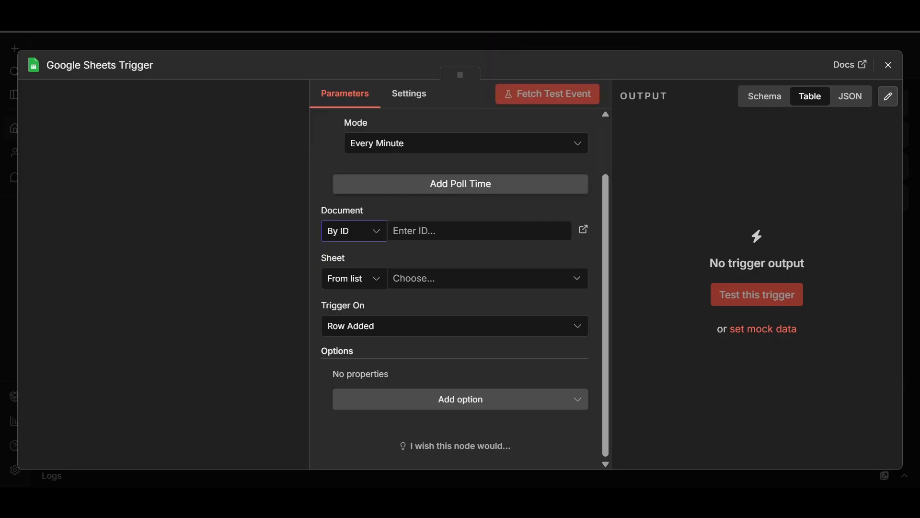
{"action": "left_click", "coordinate": [96, 19]}
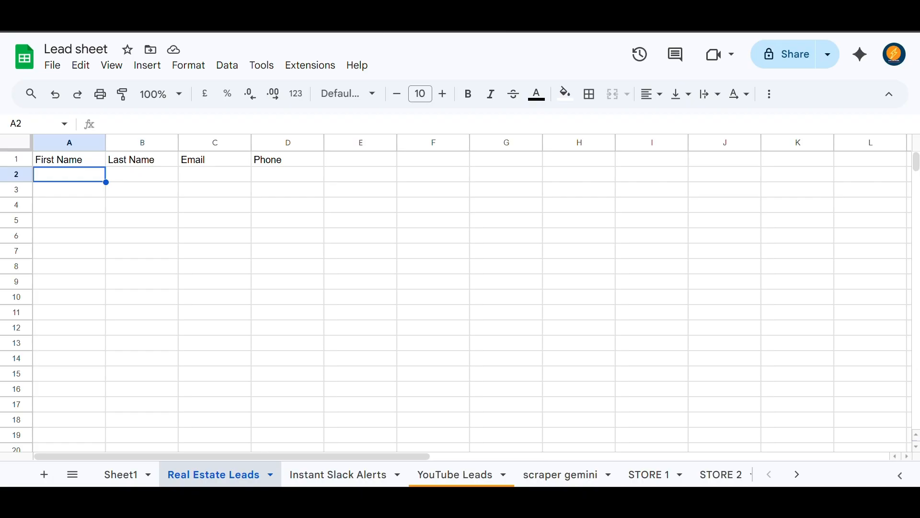
{"action": "right_click", "coordinate": [343, 32]}
{"action": "left_click", "coordinate": [401, 148]}
{"action": "left_click", "coordinate": [288, 7]}
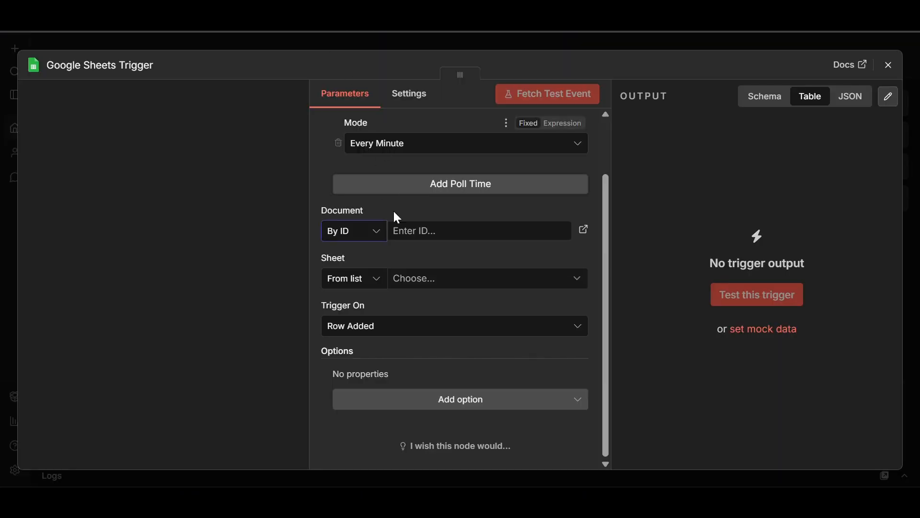
{"action": "left_click", "coordinate": [407, 231]}
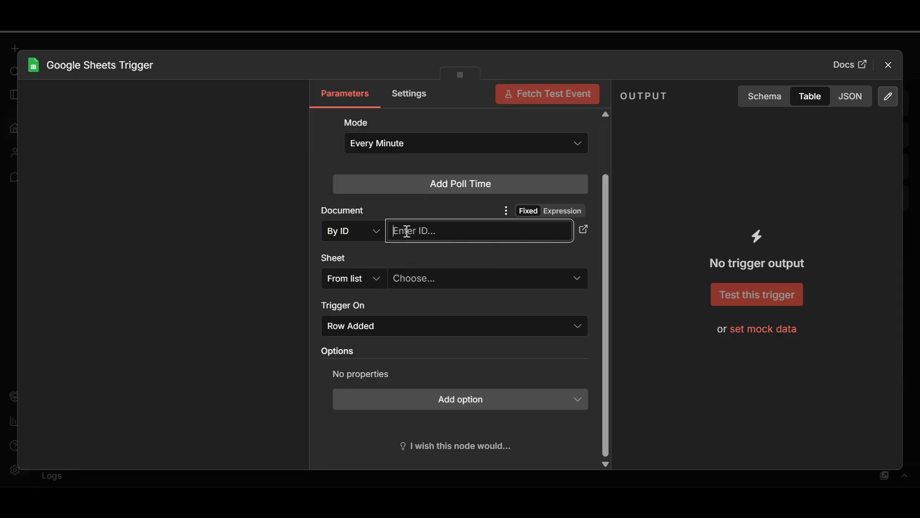
{"action": "key", "text": "ctrl+v"}
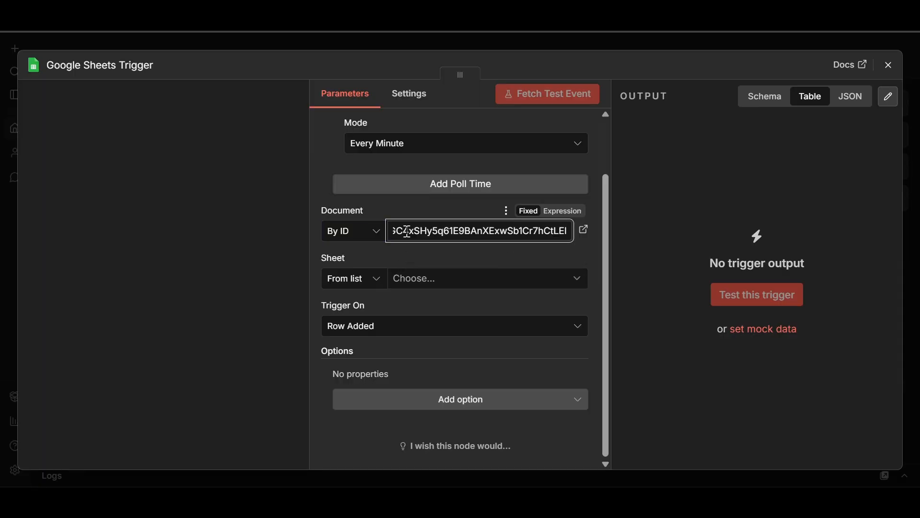
Set the trigger's Sheet to By ID with sheet ID 326262835.
{"action": "left_click", "coordinate": [364, 284]}
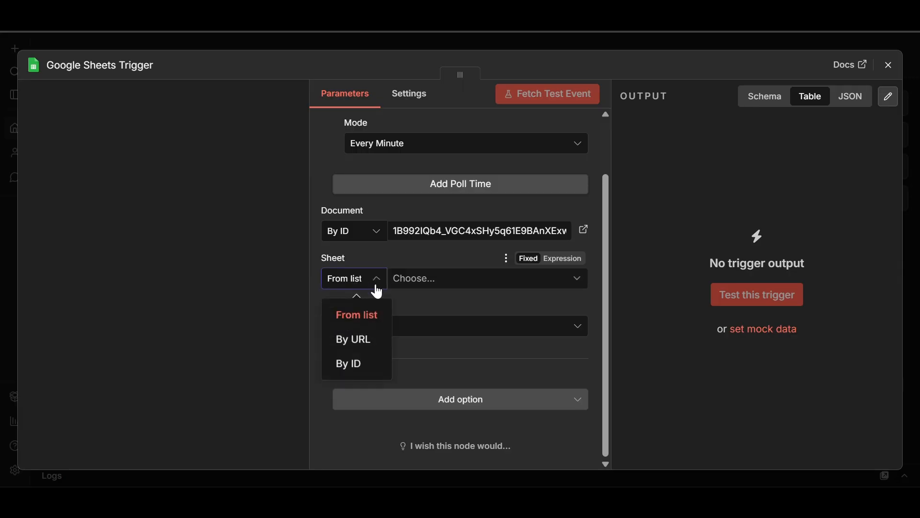
{"action": "left_click", "coordinate": [353, 368]}
{"action": "left_click", "coordinate": [425, 278]}
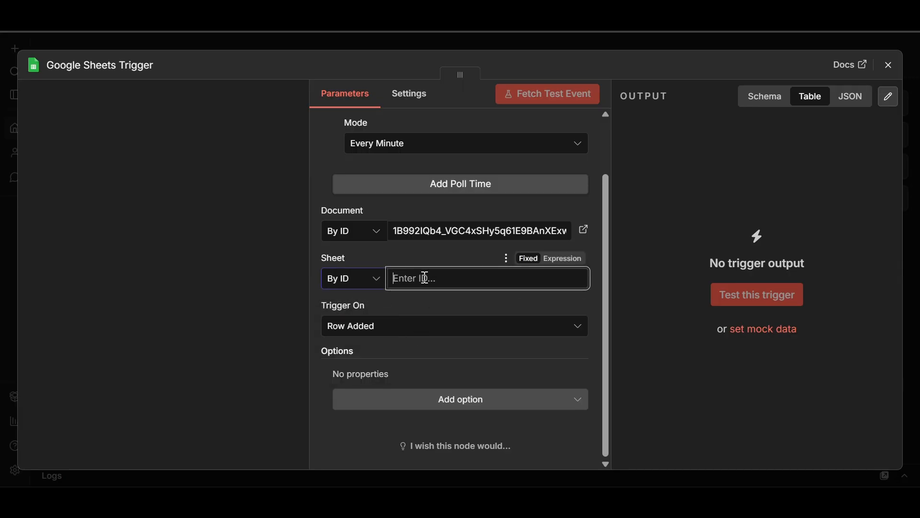
{"action": "key", "text": "ctrl+Tab"}
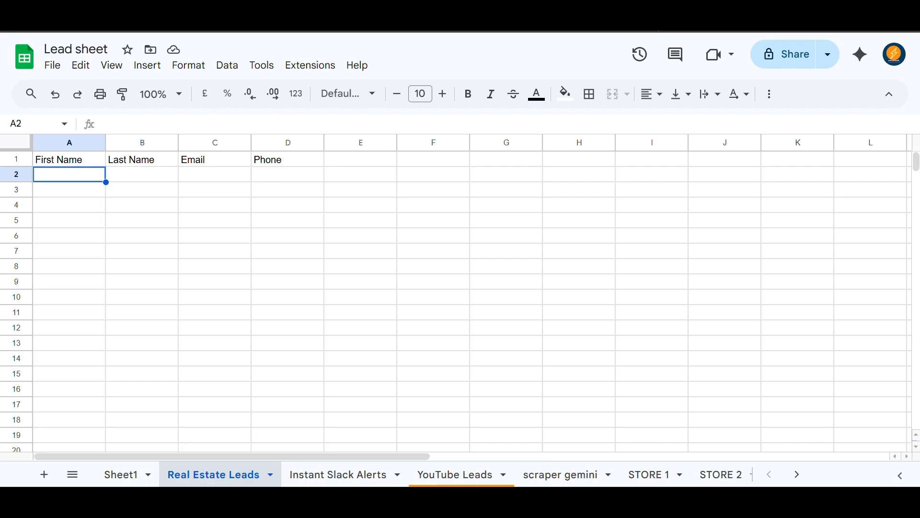
{"action": "key", "text": "ctrl+shift+Tab"}
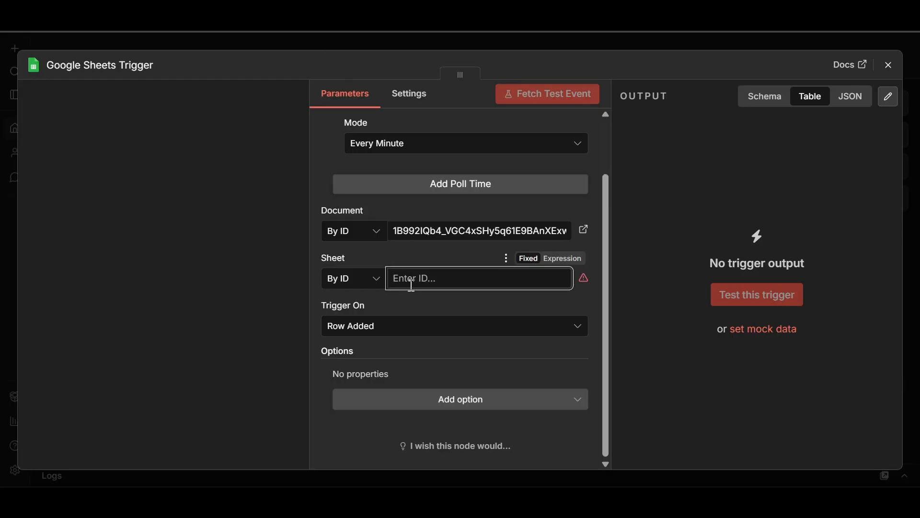
{"action": "type", "text": "326262835"}
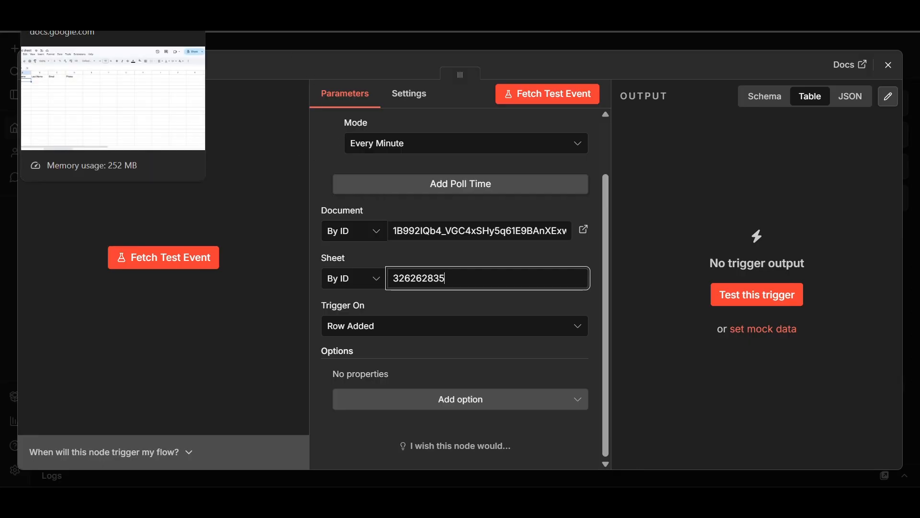
{"action": "left_click", "coordinate": [86, 14]}
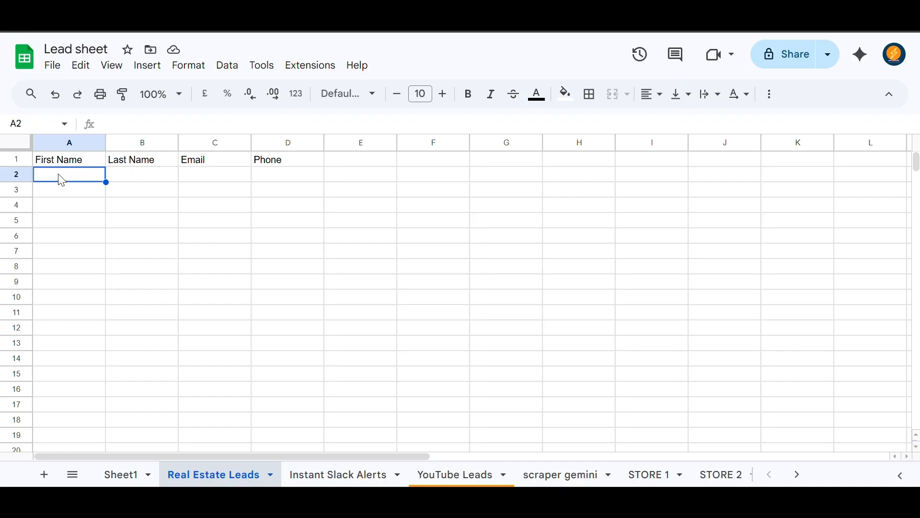
Enter the test lead's first name in A2 and last name in B2.
{"action": "key", "text": "ctrl+l"}
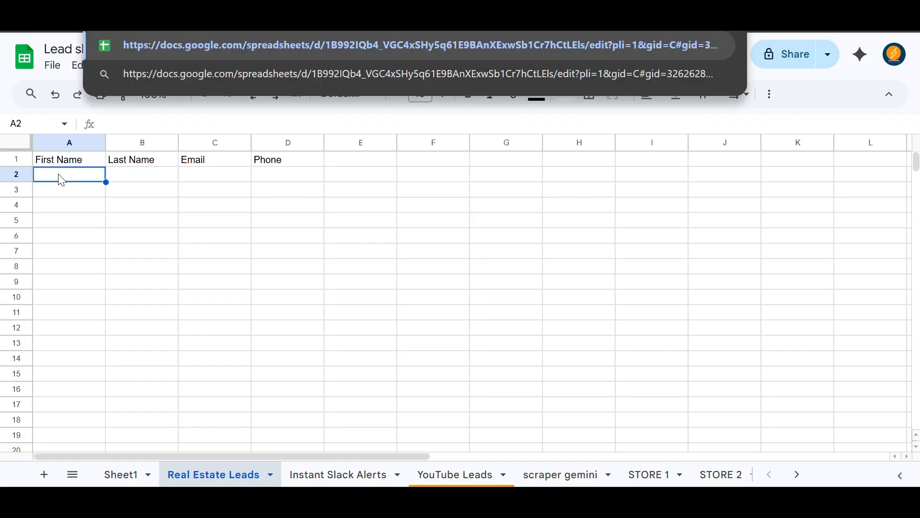
{"action": "left_click", "coordinate": [62, 165]}
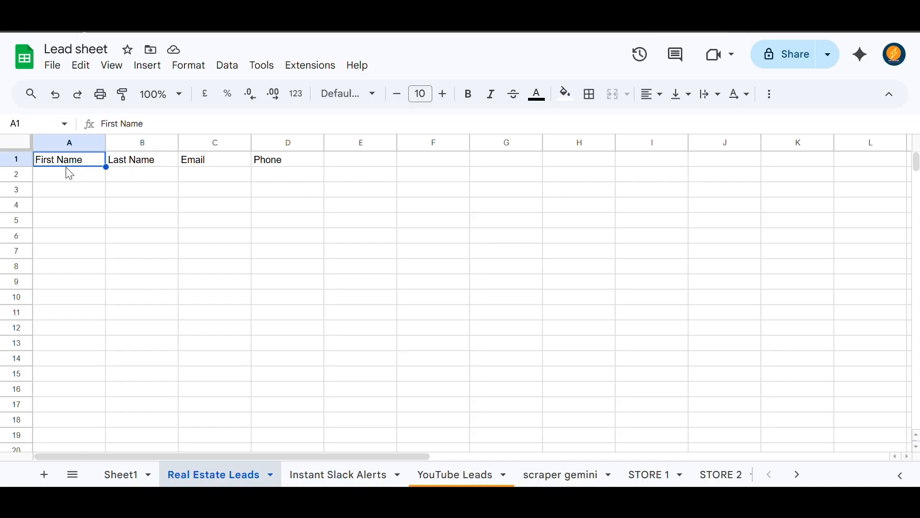
{"action": "left_click", "coordinate": [59, 181]}
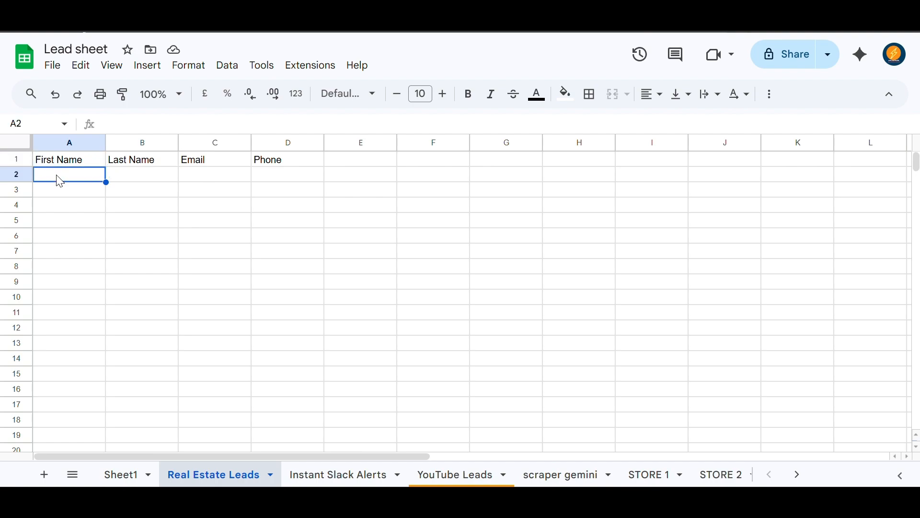
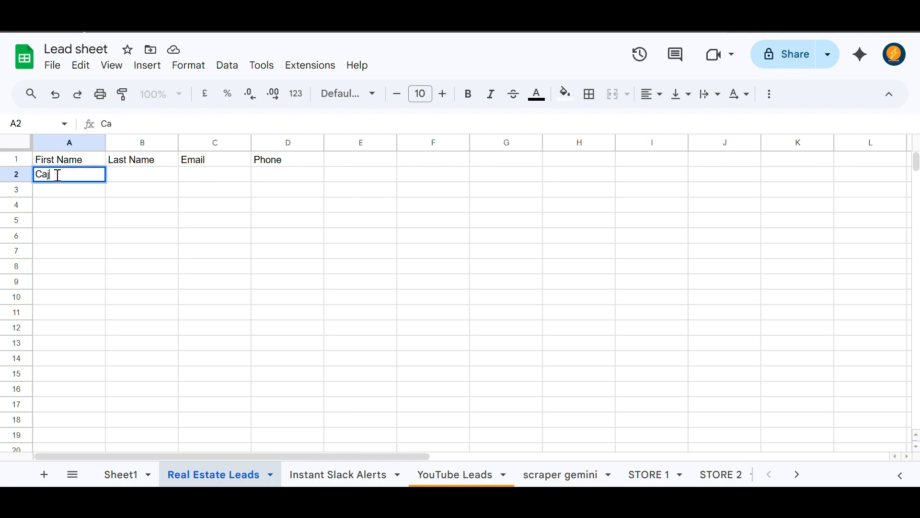
{"action": "left_click", "coordinate": [145, 178]}
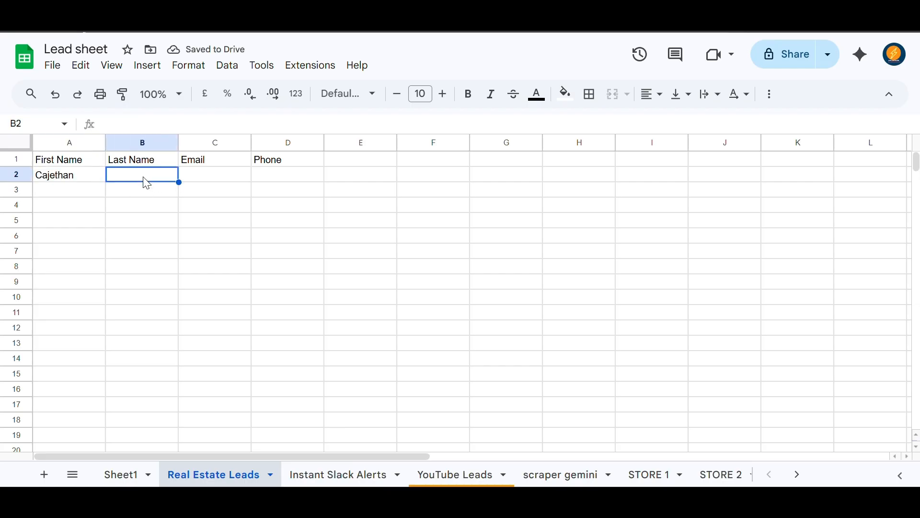
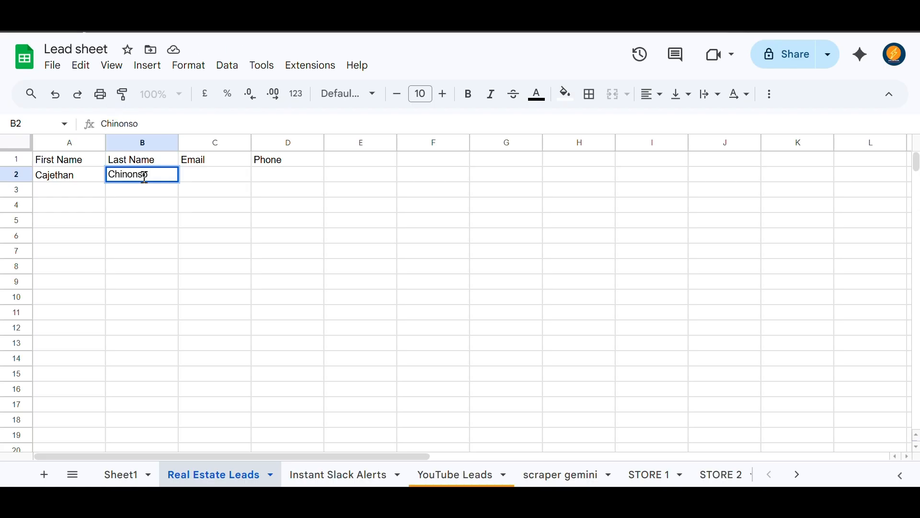
{"action": "left_click", "coordinate": [208, 178]}
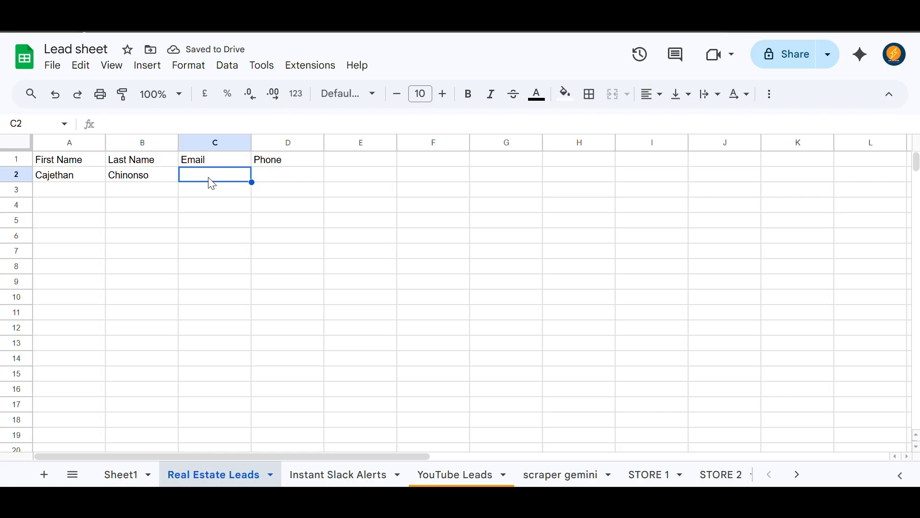
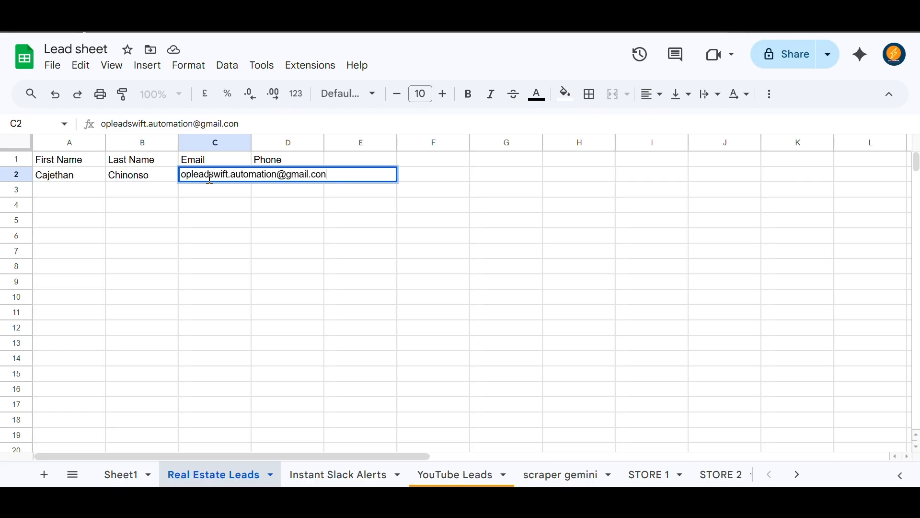
Fill in the lead's email address in C2 and phone number in D2.
{"action": "left_click", "coordinate": [277, 174]}
{"action": "left_click", "coordinate": [252, 143]}
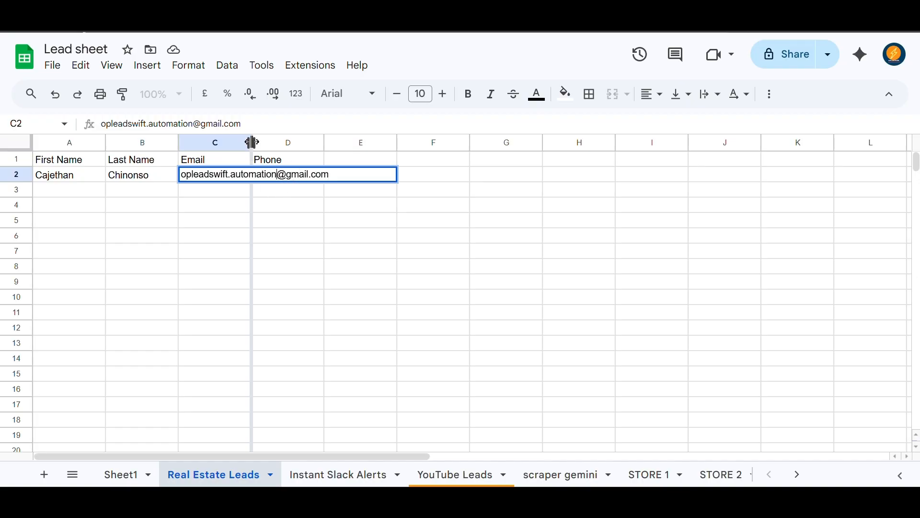
{"action": "left_click", "coordinate": [280, 165]}
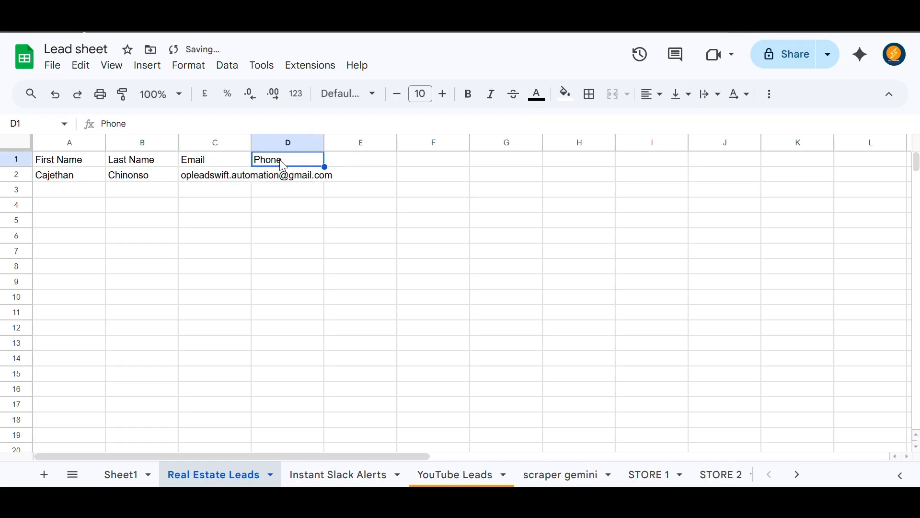
{"action": "left_click", "coordinate": [278, 179]}
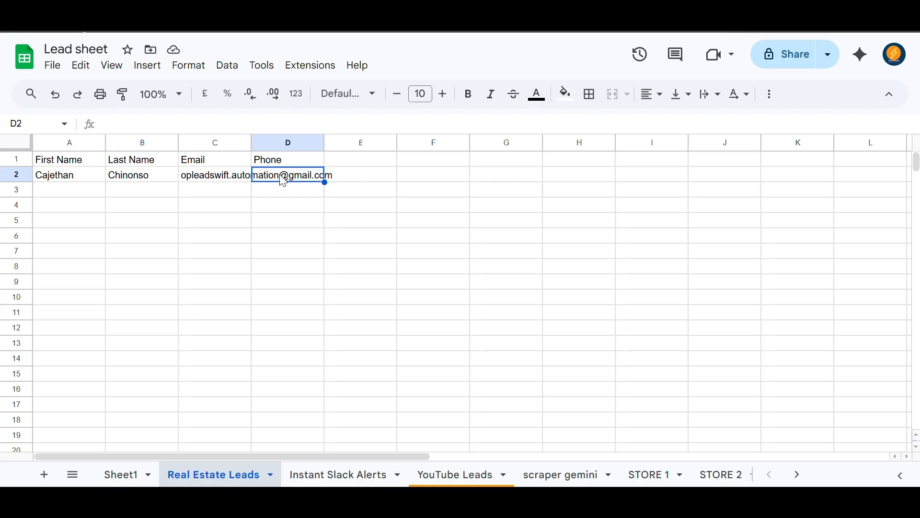
{"action": "type", "text": "23"}
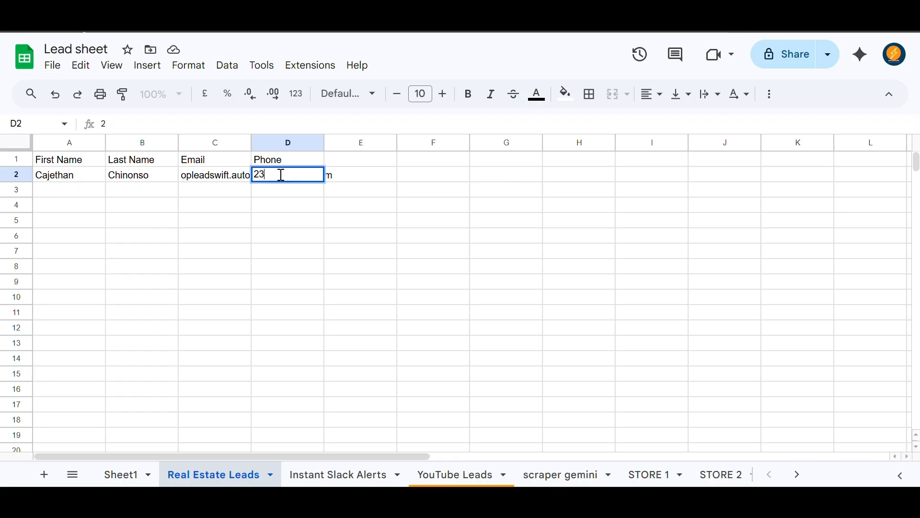
{"action": "type", "text": "4567"}
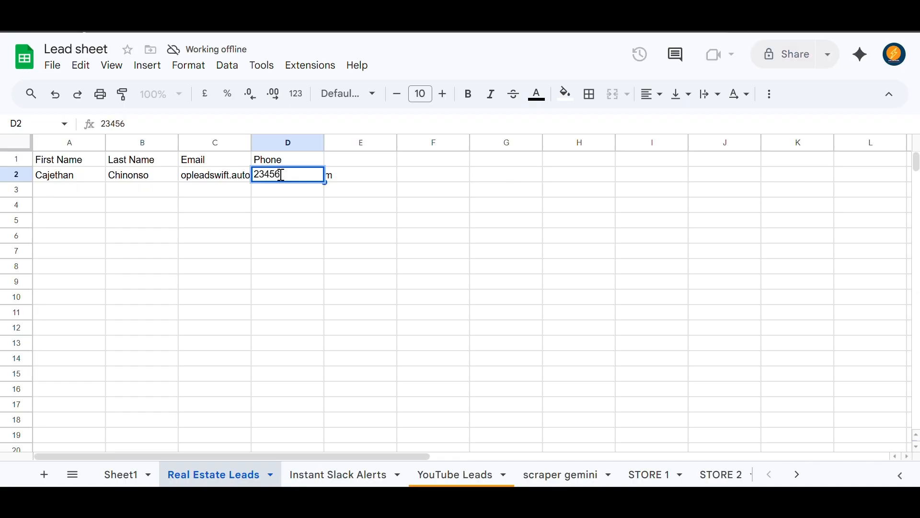
{"action": "type", "text": "8901"}
{"action": "left_click", "coordinate": [145, 195]}
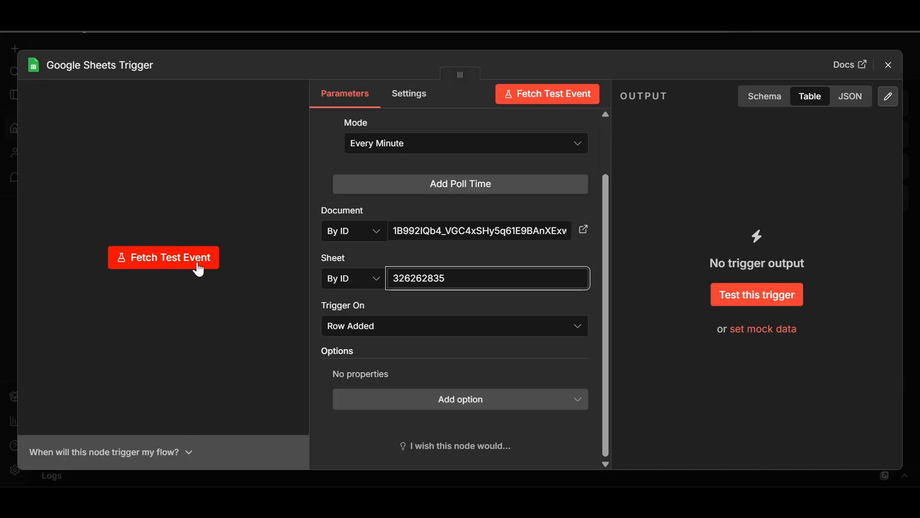
Fetch a test event in the Google Sheets Trigger, which returns an incorrect host connection error.
{"action": "left_click", "coordinate": [198, 269]}
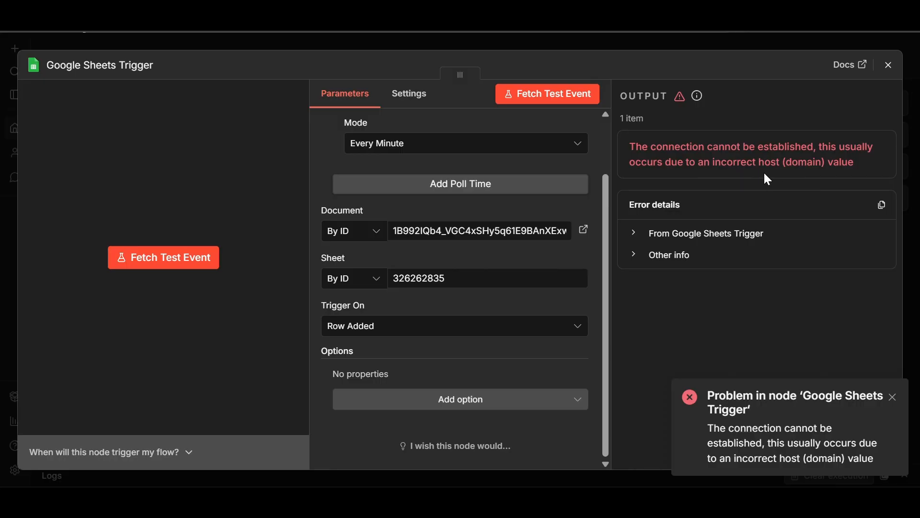
{"action": "scroll", "coordinate": [518, 267], "scroll_direction": "up", "scroll_amount": 2}
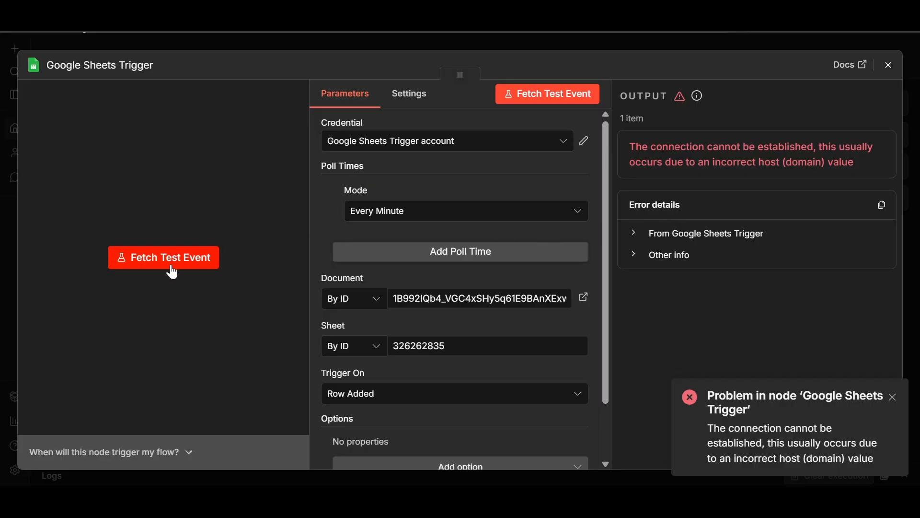
{"action": "left_click", "coordinate": [176, 267]}
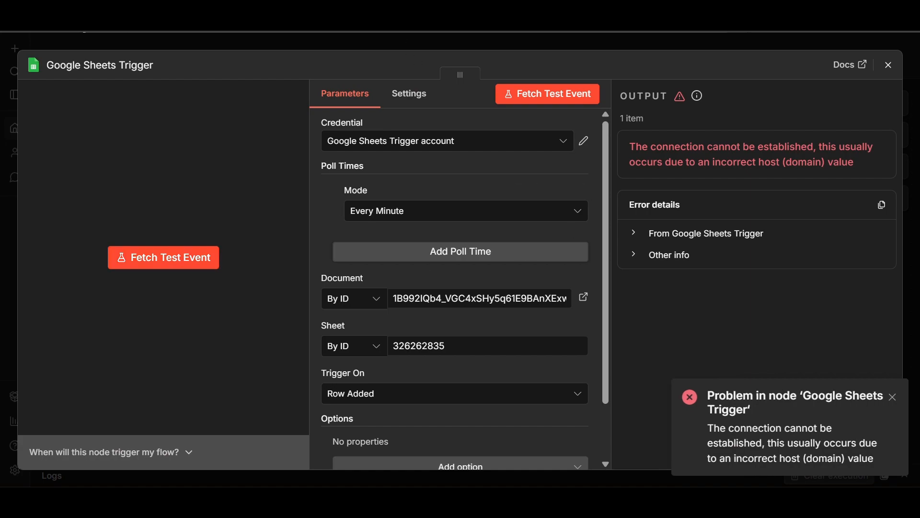
{"action": "scroll", "coordinate": [431, 221], "scroll_direction": "down", "scroll_amount": 2}
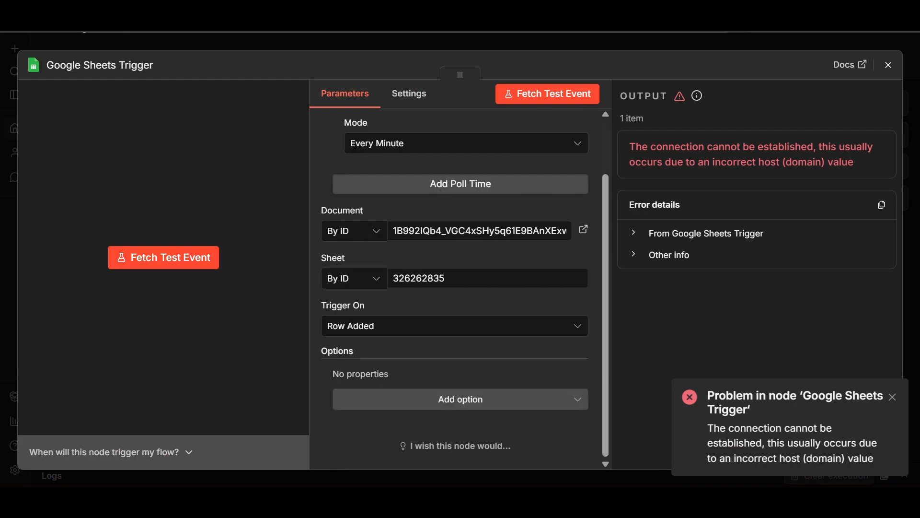
Swap the trigger's old Document ID for the spreadsheet's copied document ID, moving on to Sheet ID.
{"action": "left_click", "coordinate": [394, 231]}
{"action": "left_click_drag", "start_coordinate": [394, 231], "coordinate": [574, 232]}
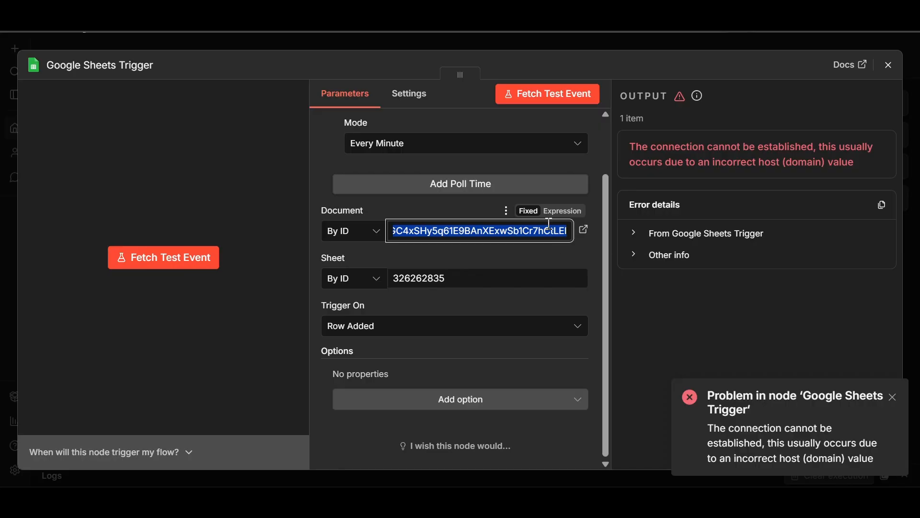
{"action": "key", "text": "BackSpace"}
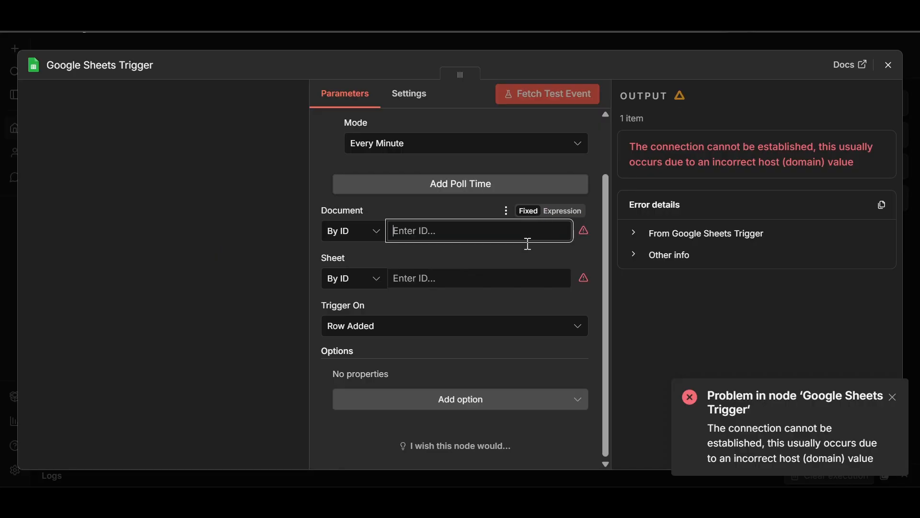
{"action": "left_click", "coordinate": [84, 29]}
{"action": "key", "text": "ctrl+v"}
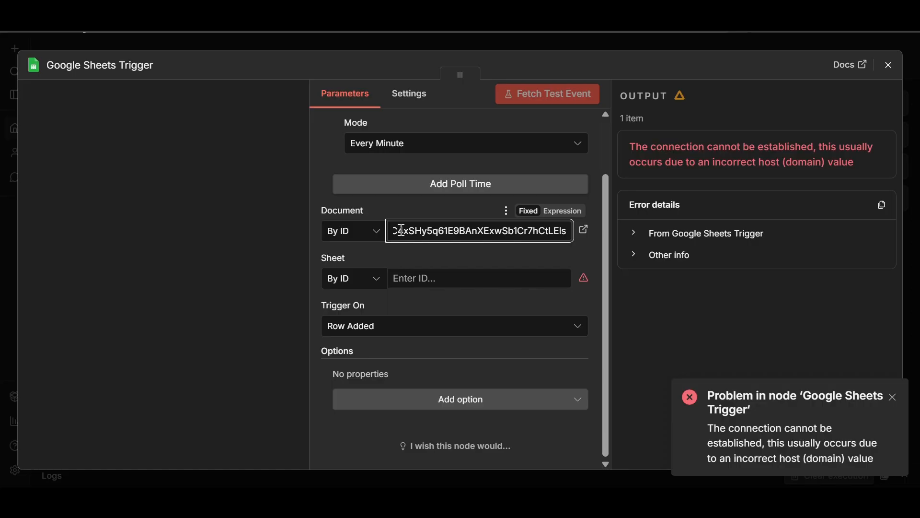
{"action": "left_click", "coordinate": [404, 280]}
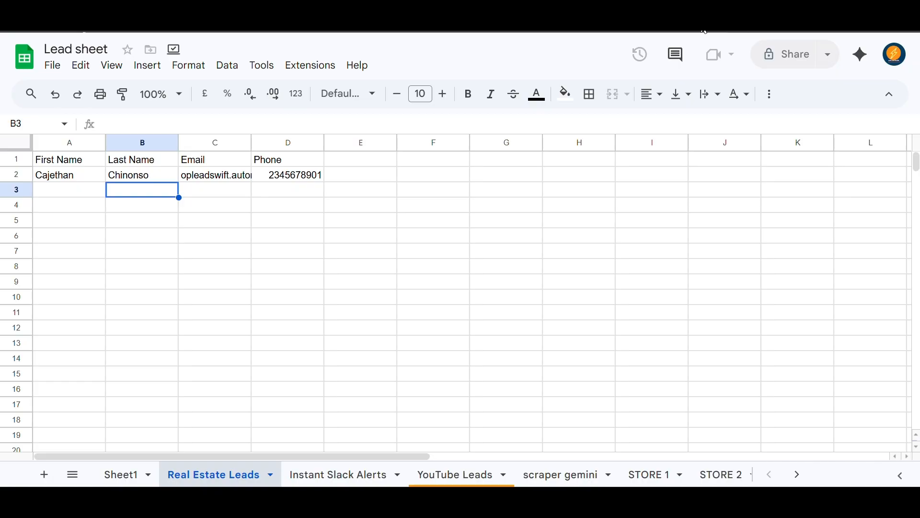
Copy the Real Estate Leads sheet's URL from the browser address bar and go back to n8n.
{"action": "right_click", "coordinate": [291, 19]}
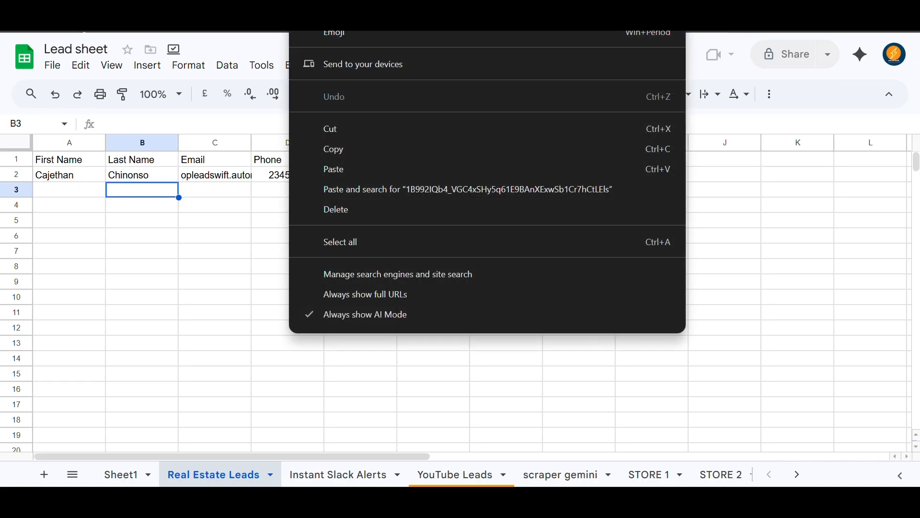
{"action": "left_click", "coordinate": [705, 24]}
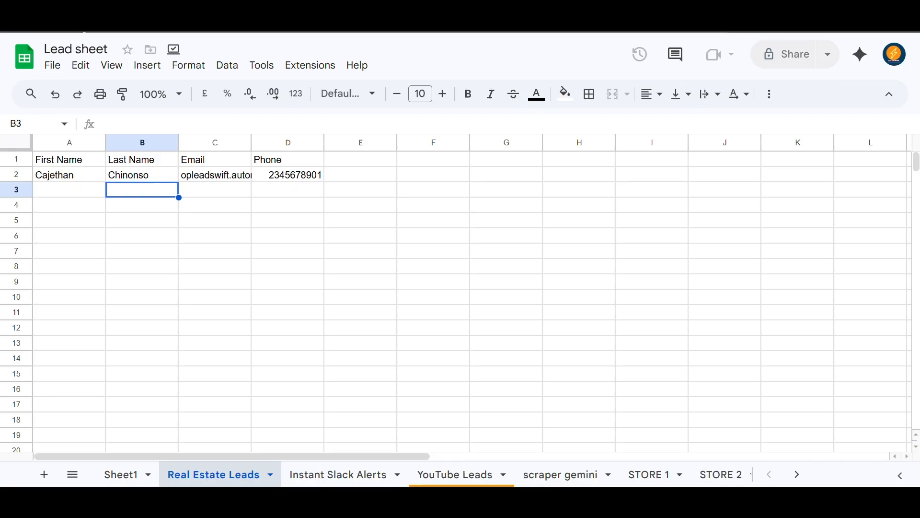
{"action": "left_click", "coordinate": [287, 14]}
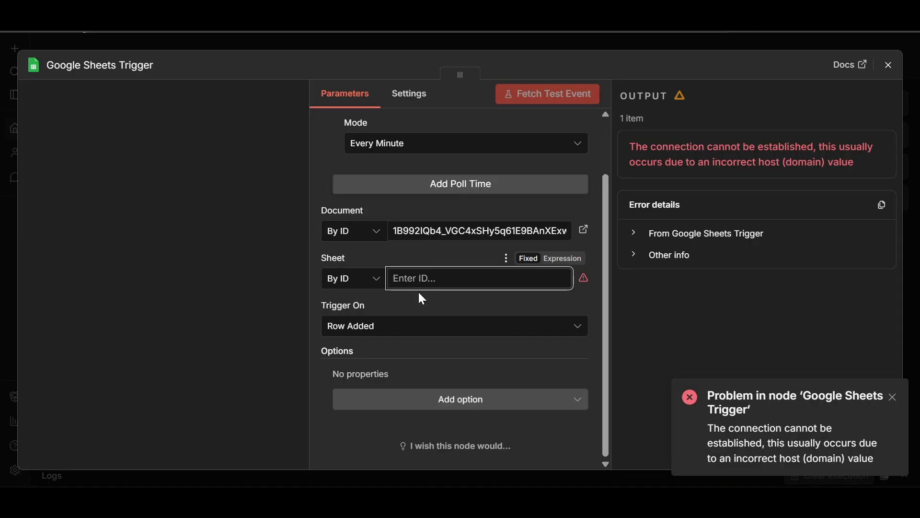
Enter Sheet ID 326262835 and fetch a test event returning the sample lead row.
{"action": "type", "text": "326262835"}
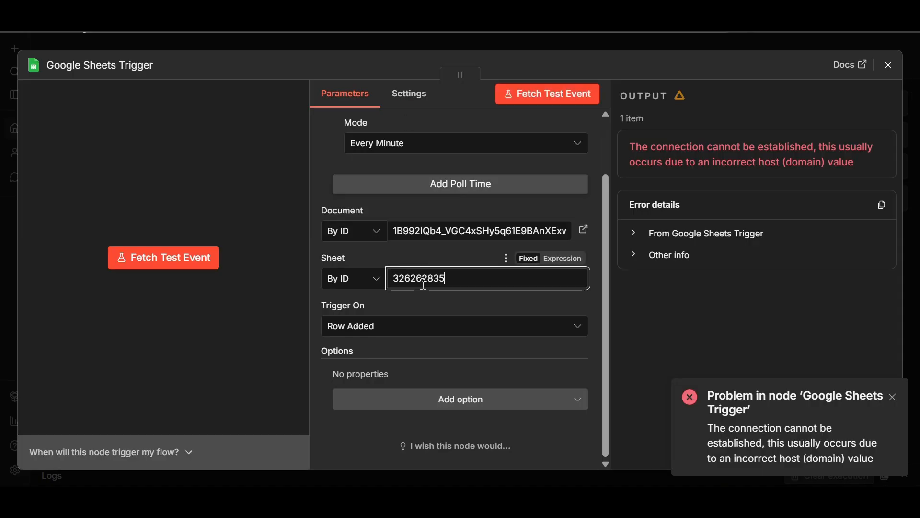
{"action": "left_click", "coordinate": [191, 269]}
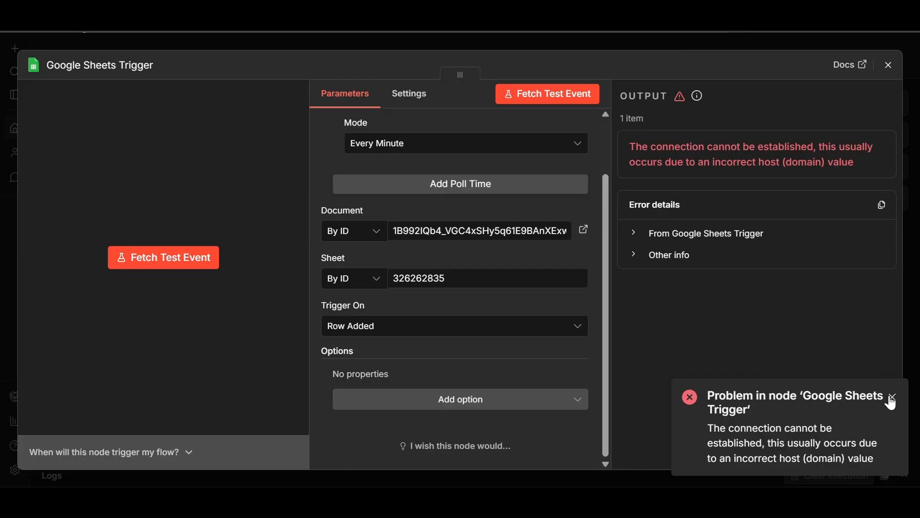
{"action": "left_click", "coordinate": [587, 93]}
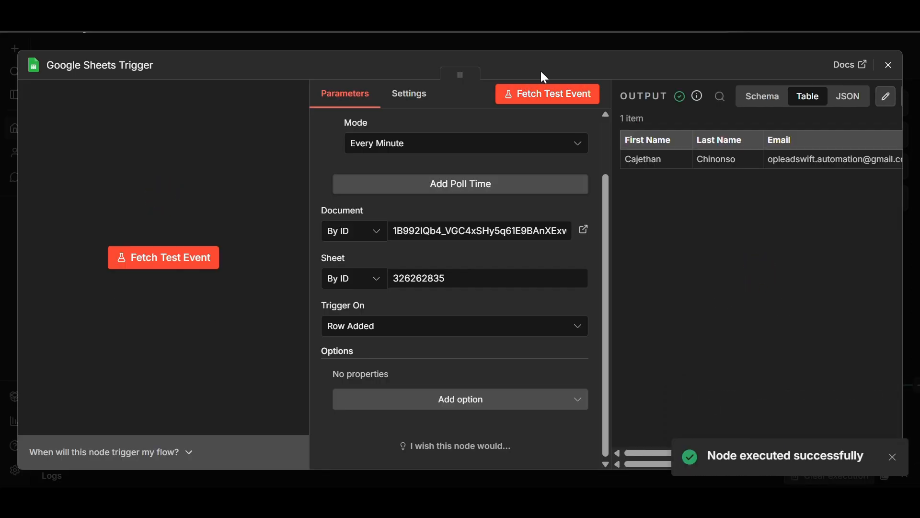
{"action": "left_click", "coordinate": [894, 458]}
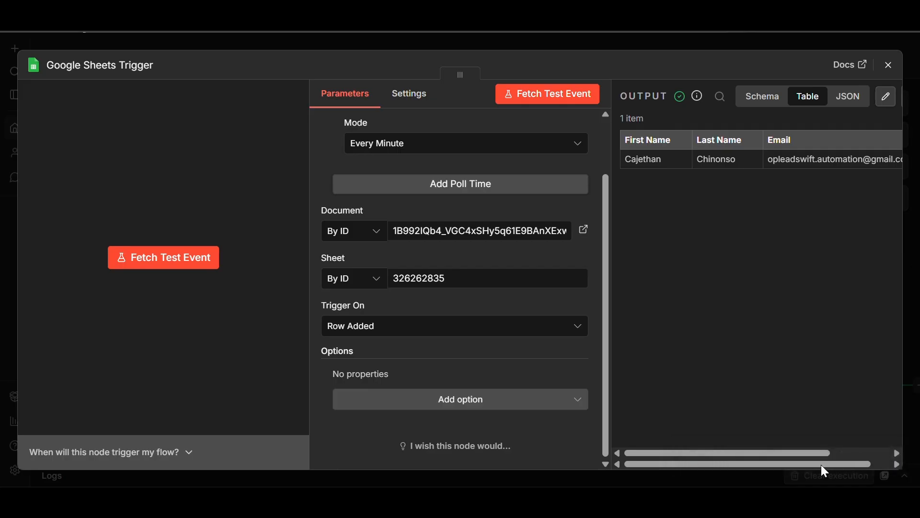
{"action": "left_click_drag", "start_coordinate": [821, 454], "coordinate": [887, 464]}
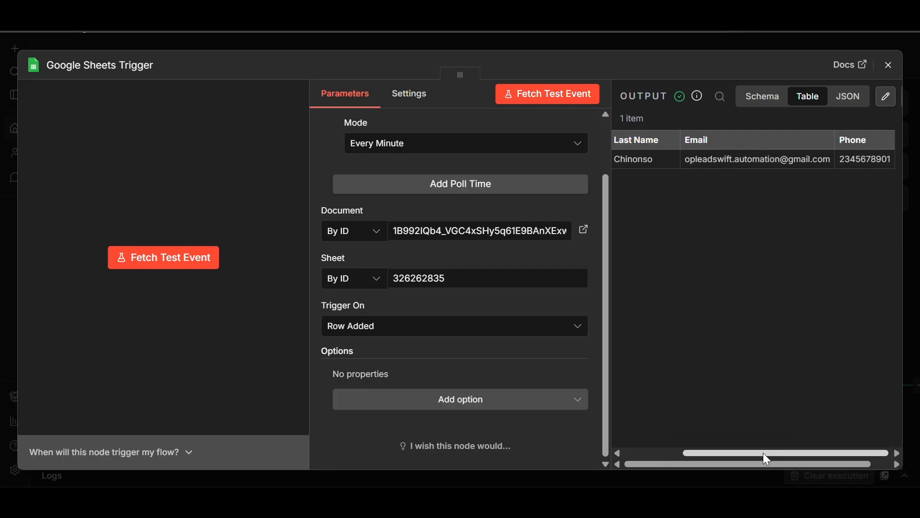
{"action": "left_click_drag", "start_coordinate": [764, 452], "coordinate": [653, 439]}
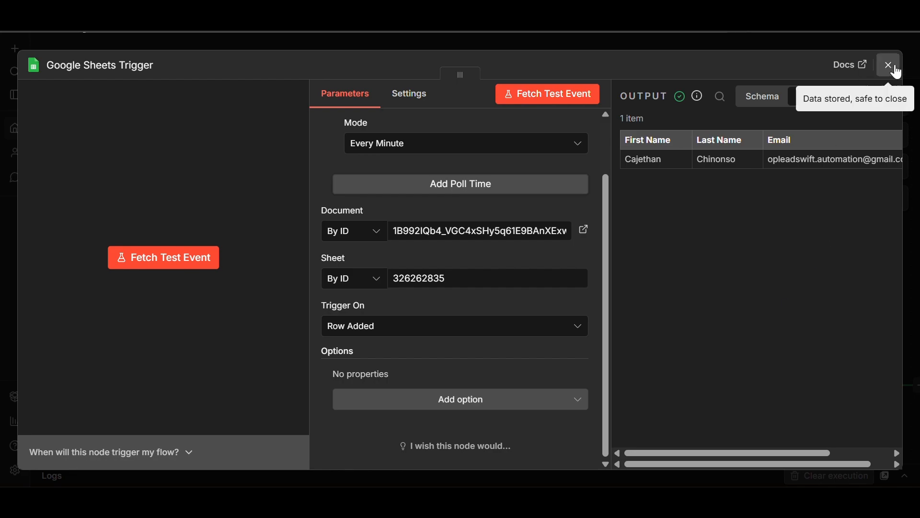
Close the trigger settings and move the trigger node to the canvas centre.
{"action": "left_click", "coordinate": [889, 65]}
{"action": "left_click", "coordinate": [894, 55]}
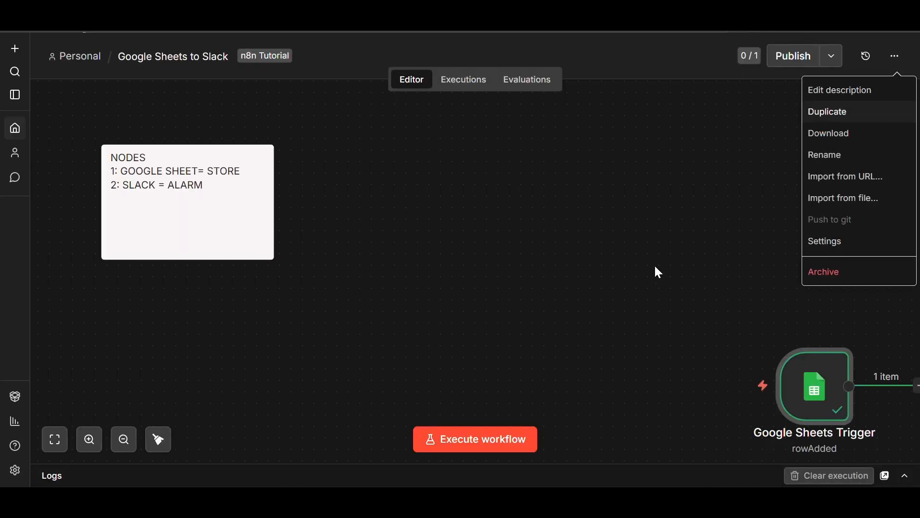
{"action": "left_click_drag", "start_coordinate": [795, 382], "coordinate": [398, 255]}
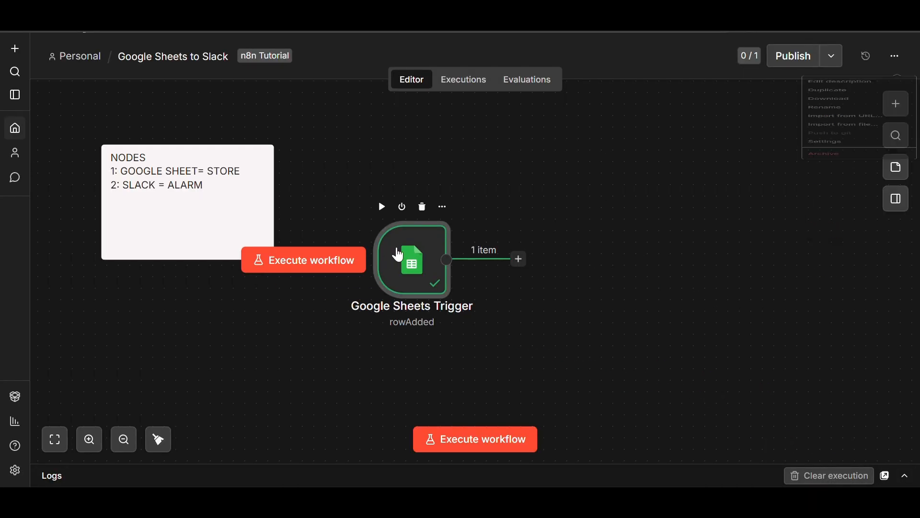
Rename the Google Sheets Trigger node to STORE and drag it left beside the NODES note.
{"action": "left_click", "coordinate": [443, 208]}
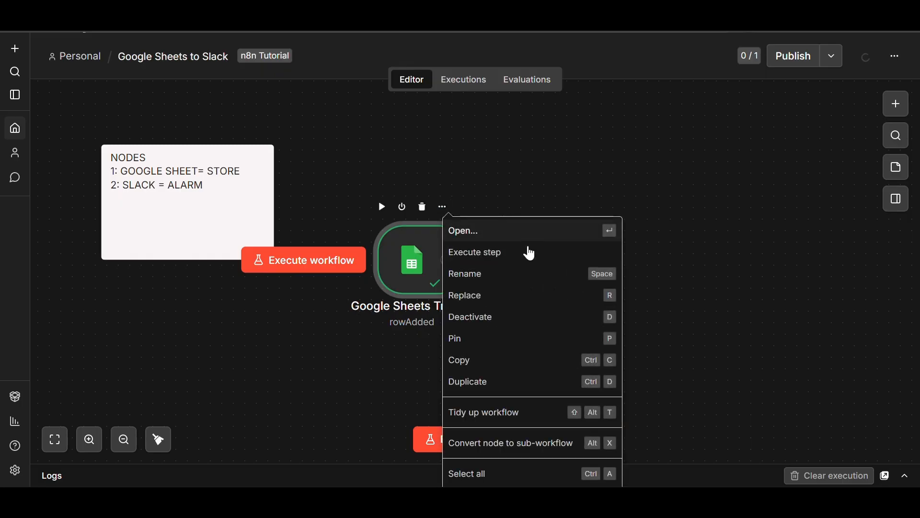
{"action": "left_click", "coordinate": [497, 271]}
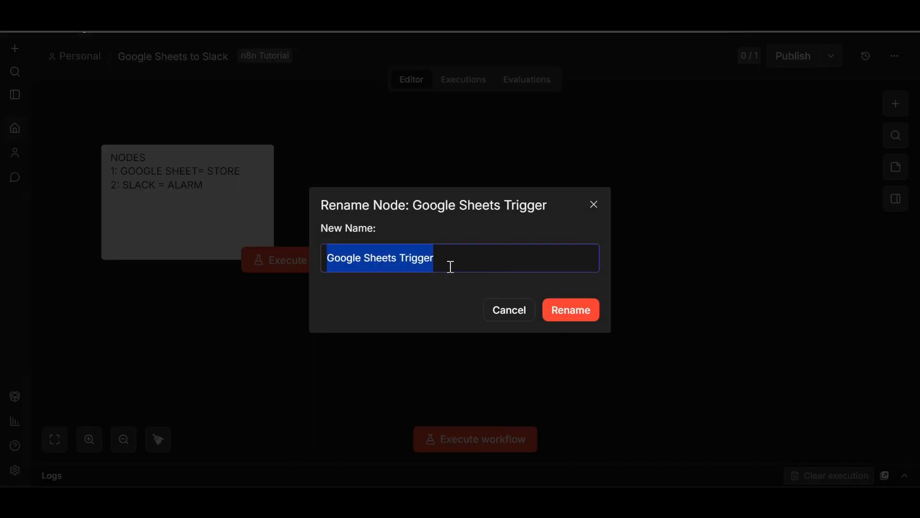
{"action": "key", "text": "BackSpace"}
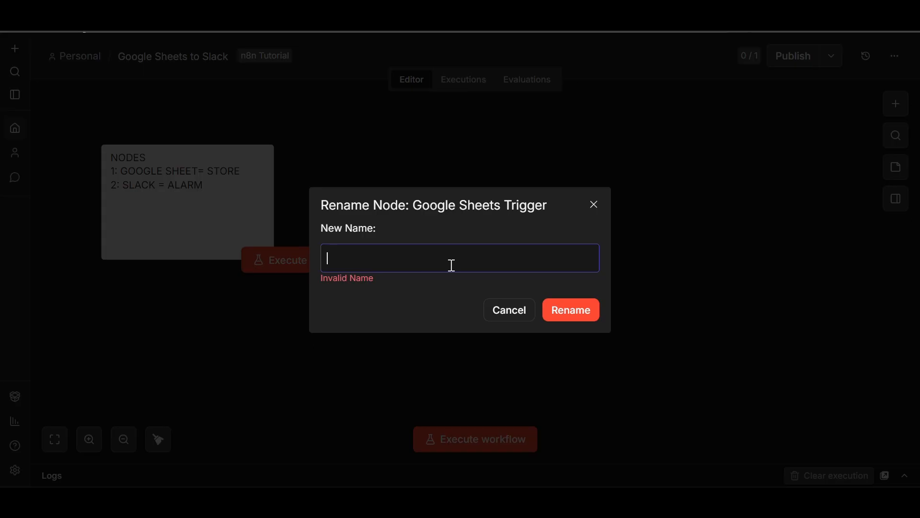
{"action": "type", "text": "st"}
{"action": "key", "text": "BackSpace"}
{"action": "key", "text": "BackSpace"}
{"action": "type", "text": "STORE"}
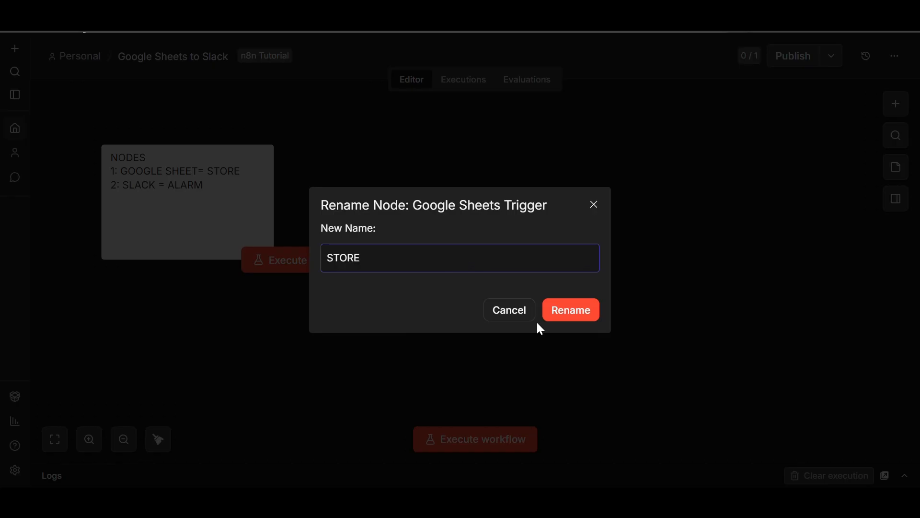
{"action": "left_click", "coordinate": [581, 318]}
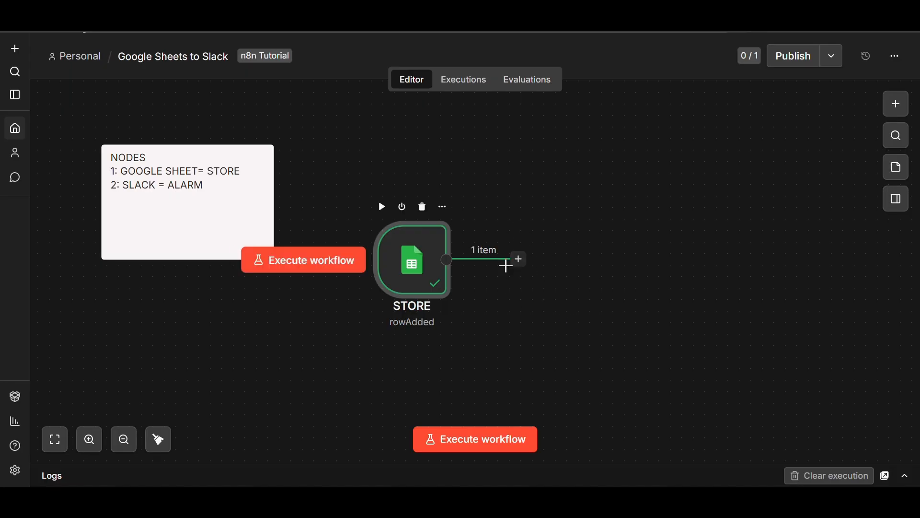
{"action": "left_click_drag", "start_coordinate": [426, 278], "coordinate": [355, 277]}
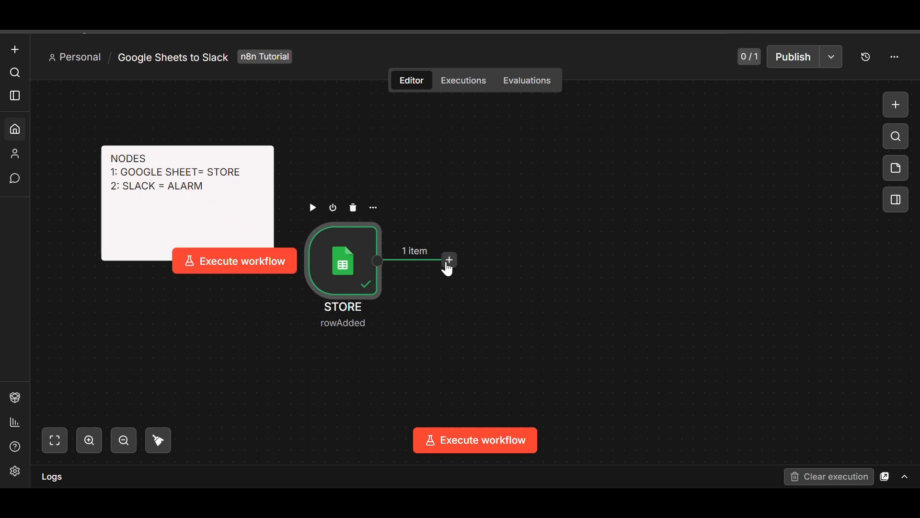
Append a Slack 'Send a message' action node after the STORE node.
{"action": "left_click", "coordinate": [449, 263]}
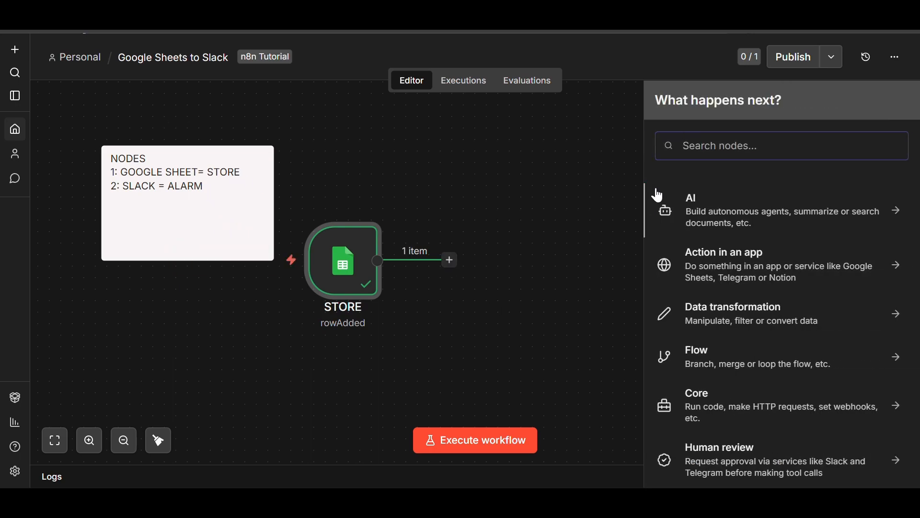
{"action": "left_click", "coordinate": [701, 152]}
{"action": "type", "text": "SLA"}
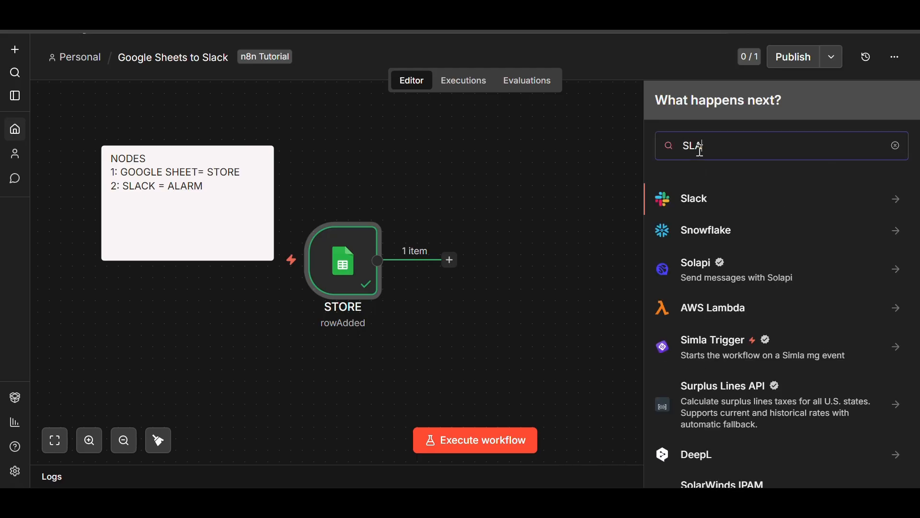
{"action": "left_click", "coordinate": [758, 200]}
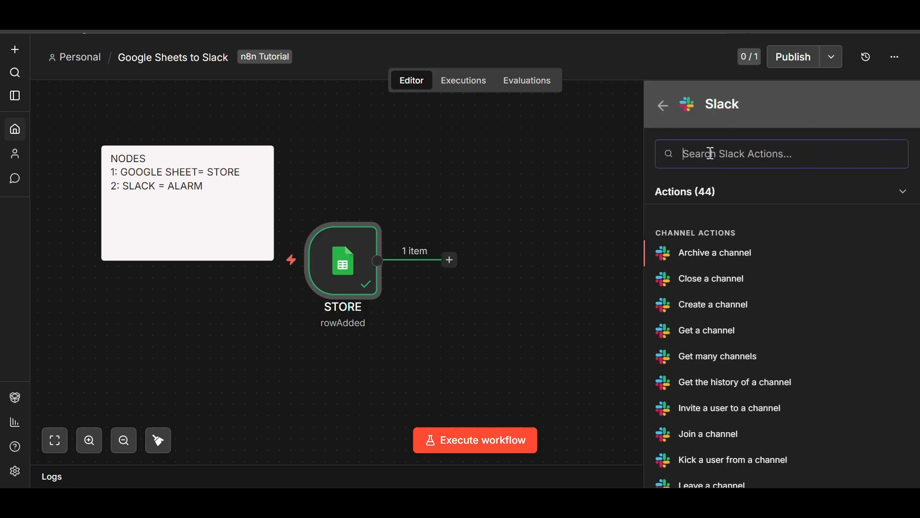
{"action": "type", "text": "SE"}
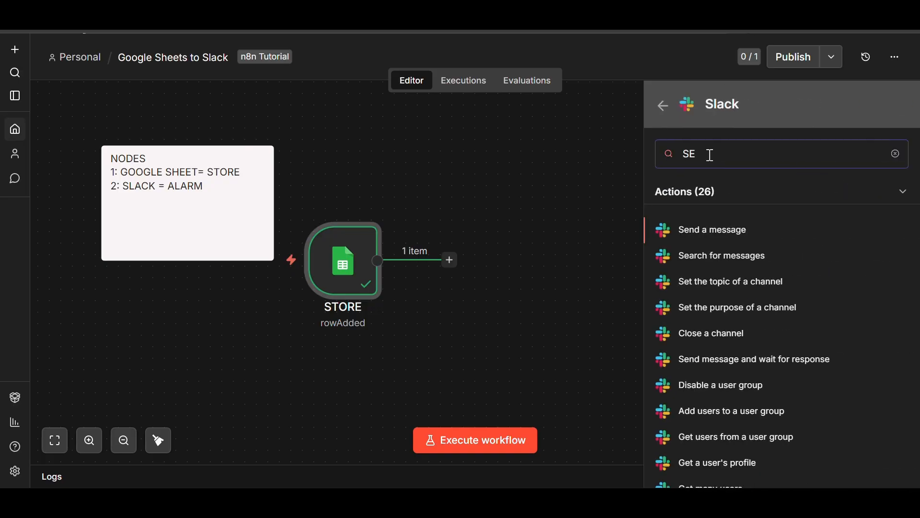
{"action": "type", "text": "ND"}
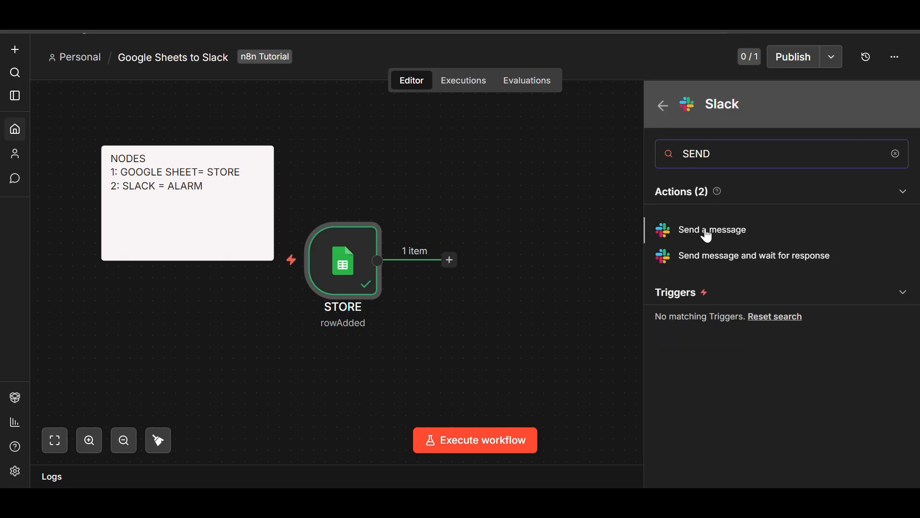
{"action": "left_click", "coordinate": [747, 229]}
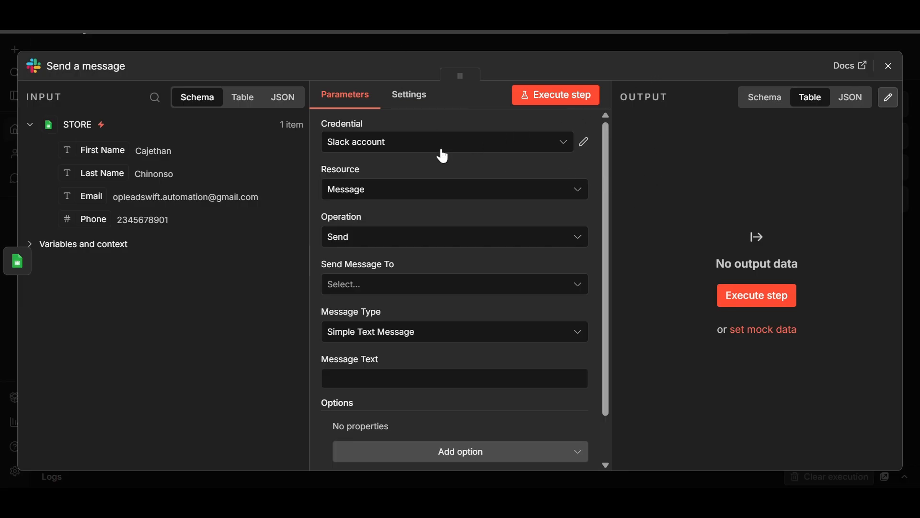
Check the Slack account credential used by the node.
{"action": "left_click", "coordinate": [583, 143]}
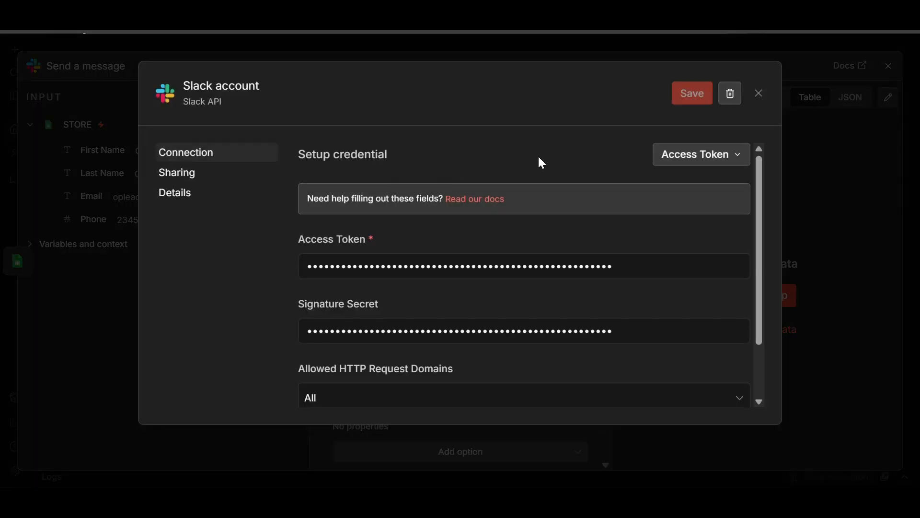
{"action": "left_click", "coordinate": [758, 94]}
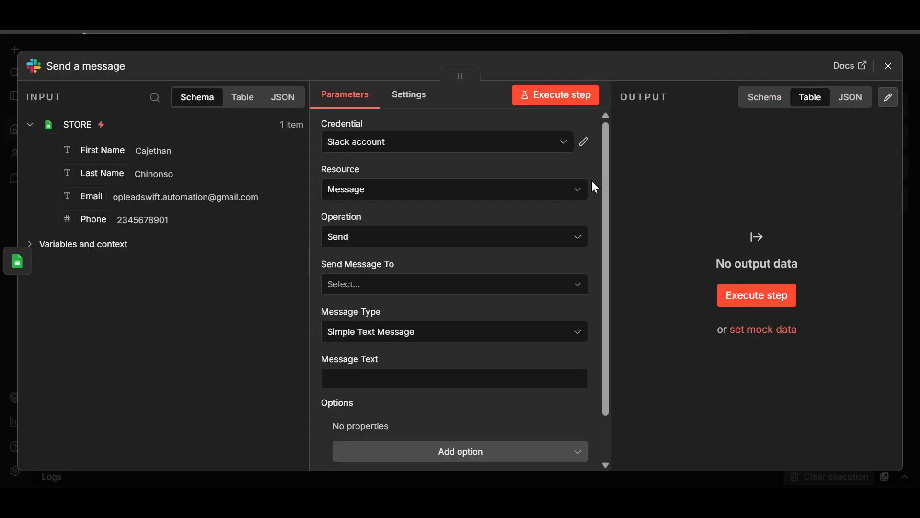
{"action": "scroll", "coordinate": [507, 206], "scroll_direction": "down", "scroll_amount": 1}
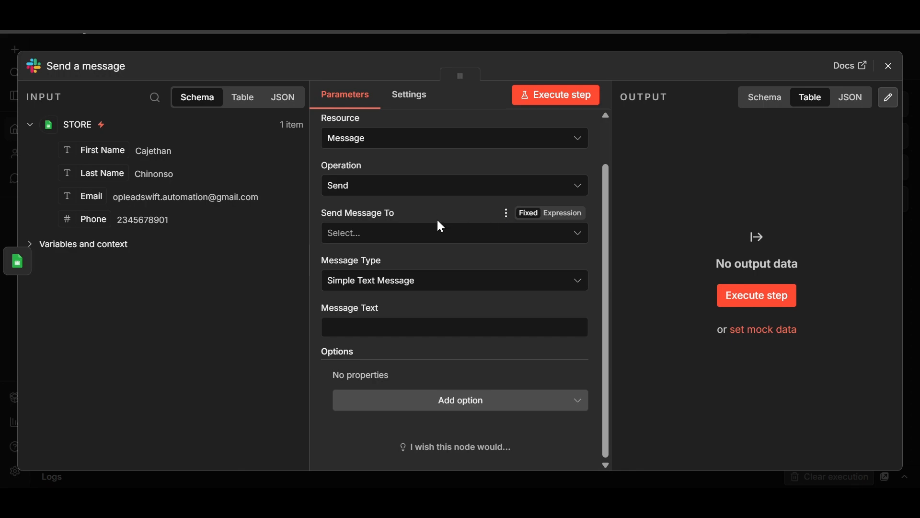
Set Send Message To to Channel, with the channel identified By ID.
{"action": "left_click", "coordinate": [422, 240]}
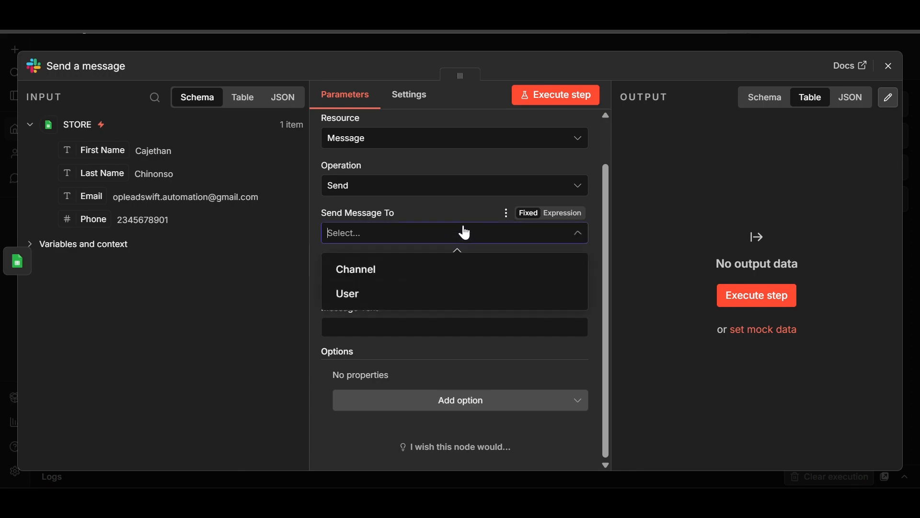
{"action": "left_click", "coordinate": [426, 266]}
{"action": "scroll", "coordinate": [450, 254], "scroll_direction": "down", "scroll_amount": 1}
{"action": "left_click", "coordinate": [387, 240]}
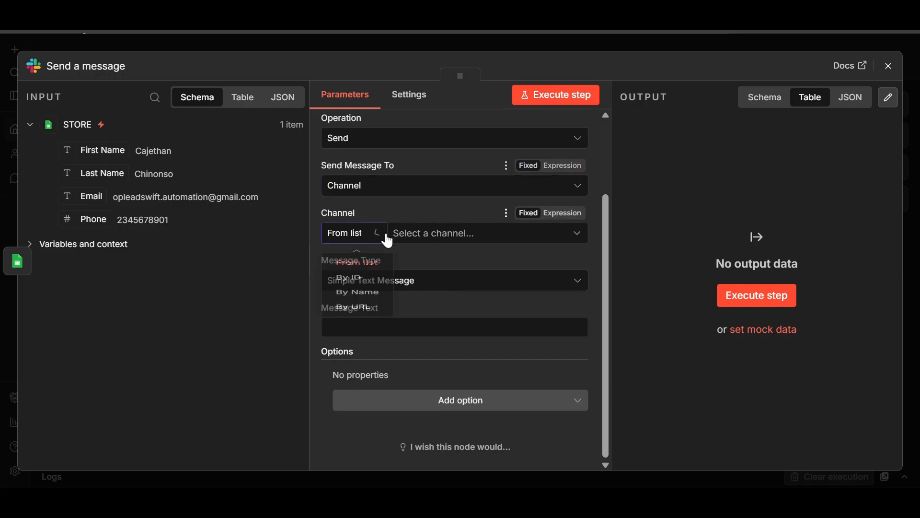
{"action": "left_click", "coordinate": [345, 299]}
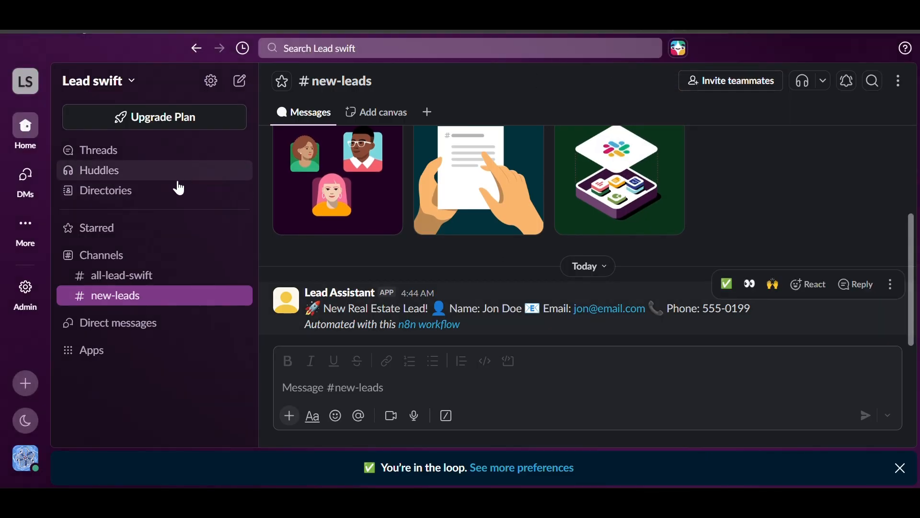
{"action": "left_click", "coordinate": [899, 89]}
{"action": "left_click", "coordinate": [777, 106]}
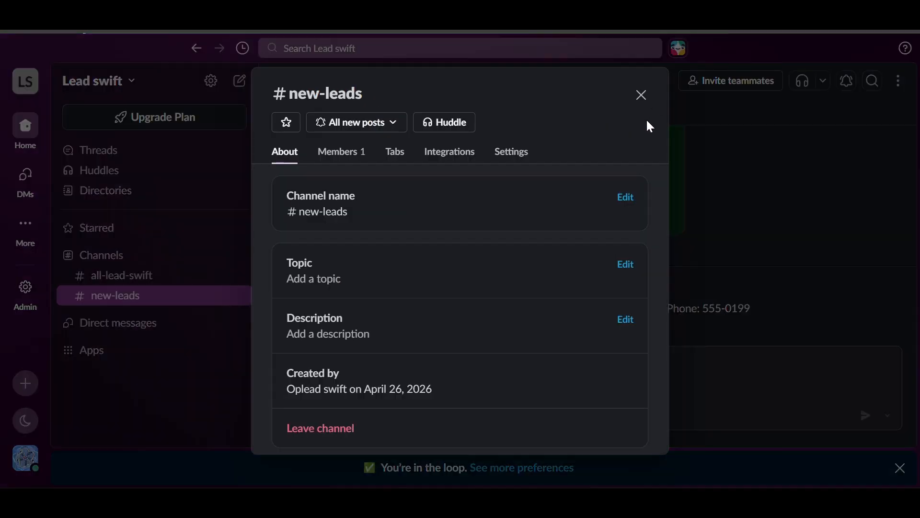
{"action": "scroll", "coordinate": [530, 192], "scroll_direction": "down", "scroll_amount": 3}
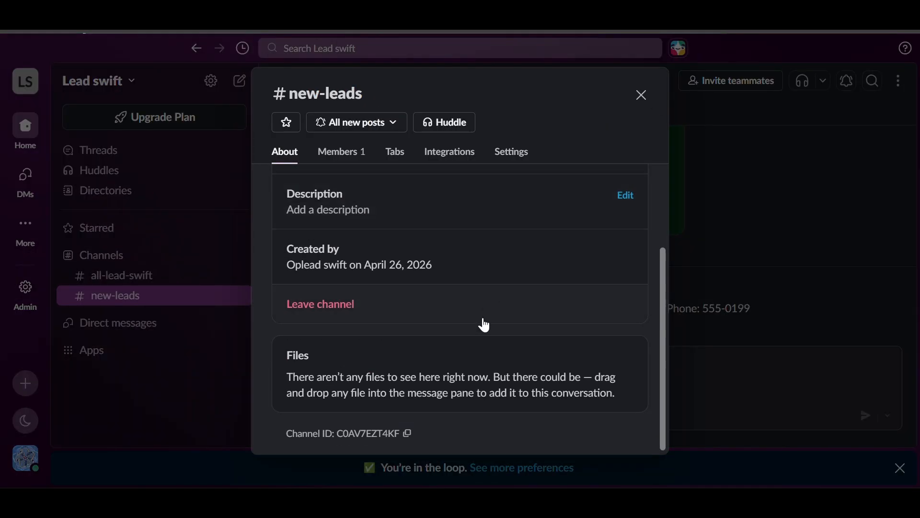
{"action": "left_click_drag", "start_coordinate": [402, 433], "coordinate": [320, 429]}
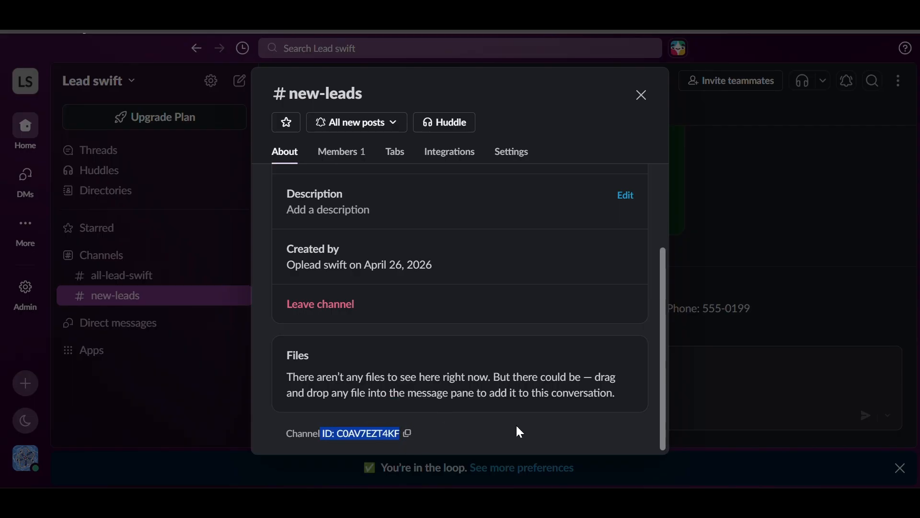
{"action": "left_click", "coordinate": [639, 96]}
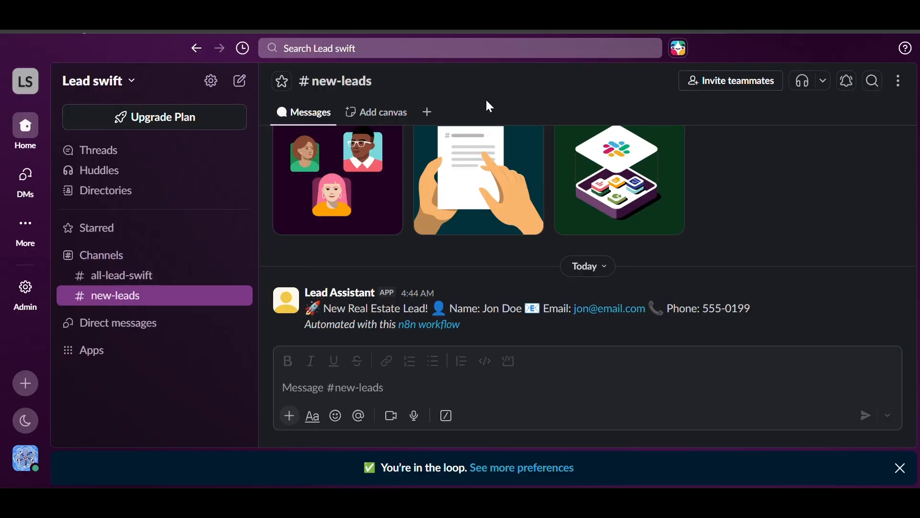
{"action": "left_click", "coordinate": [210, 17]}
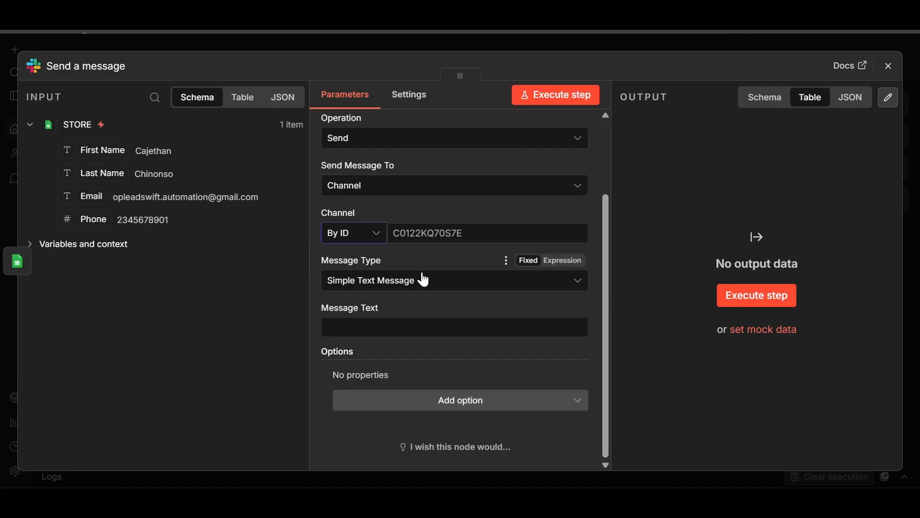
Paste the #new-leads channel ID C0AV7EZT4KF into the Channel ID field.
{"action": "left_click", "coordinate": [412, 233]}
{"action": "right_click", "coordinate": [411, 233]}
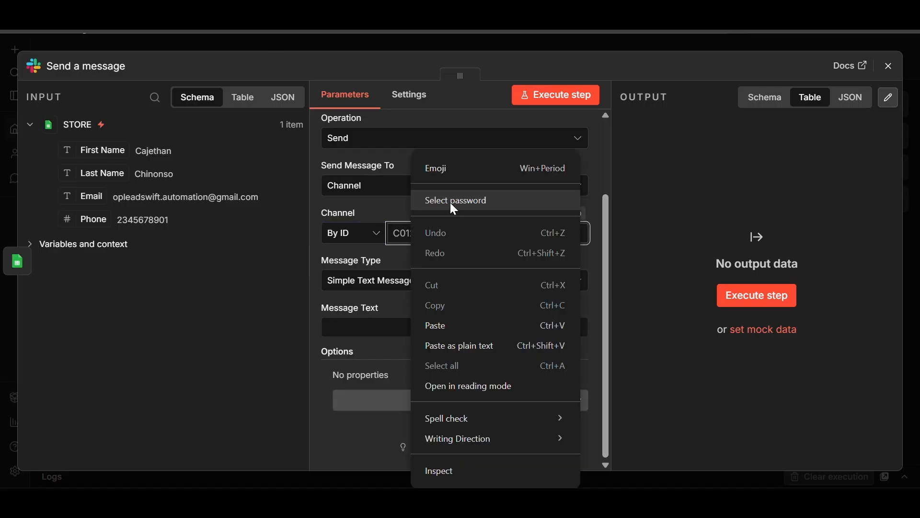
{"action": "left_click", "coordinate": [453, 323]}
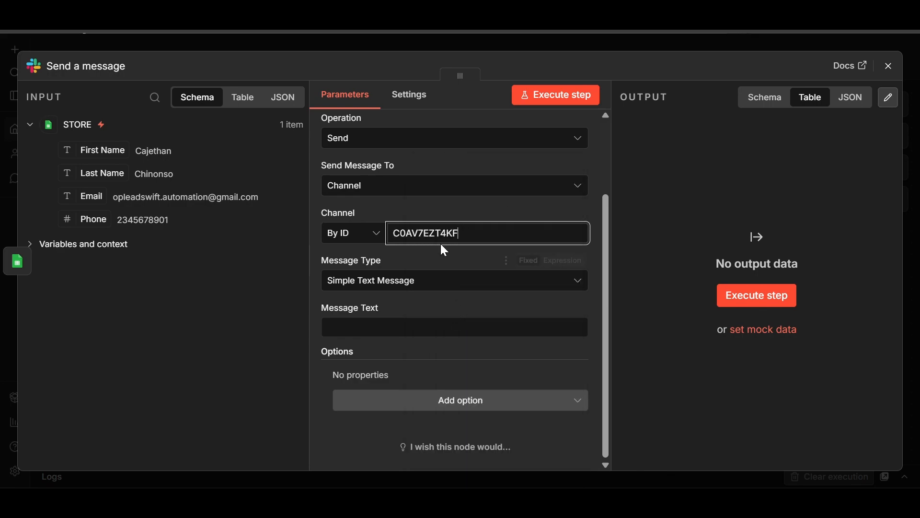
Type the message text 'New lead Captured:'.
{"action": "left_click", "coordinate": [408, 328]}
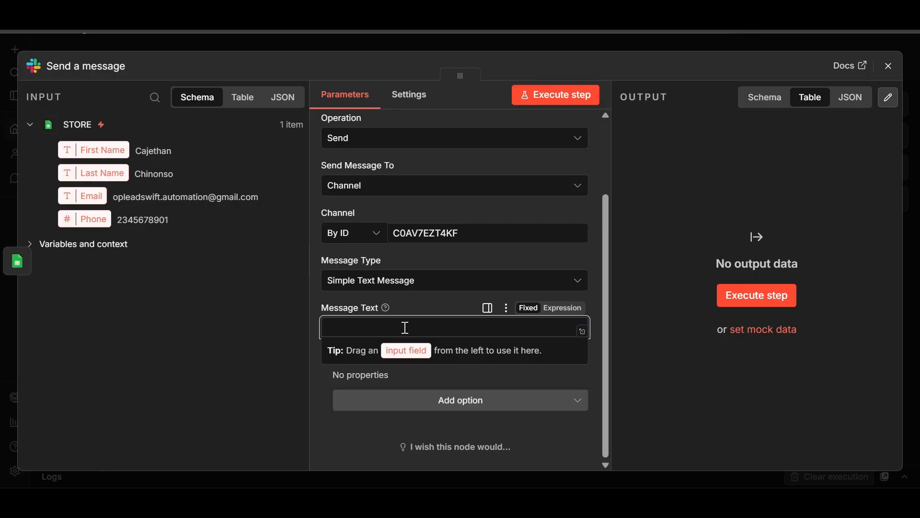
{"action": "left_click", "coordinate": [362, 325]}
{"action": "type", "text": "New lead Captured :"}
{"action": "key", "text": "super+period"}
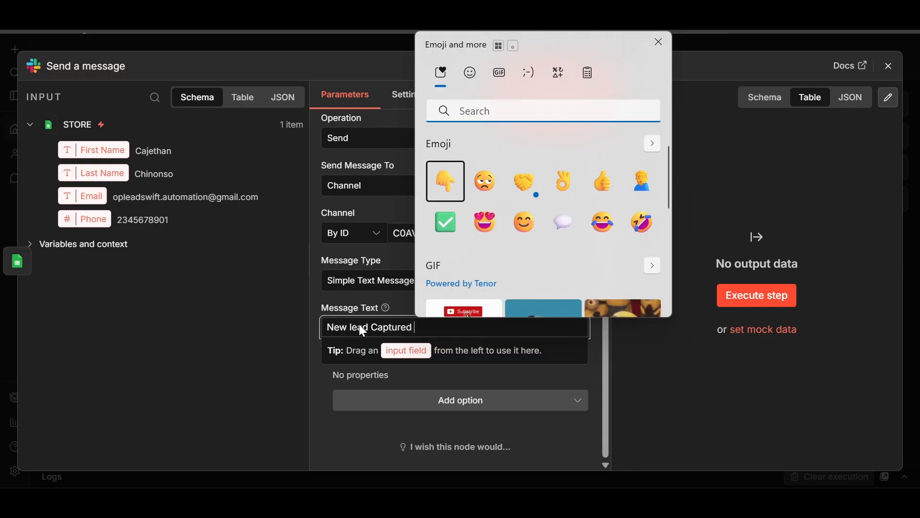
Add the label 'First Name:' after 'New lead Captured:' in the message text.
{"action": "left_click", "coordinate": [659, 42]}
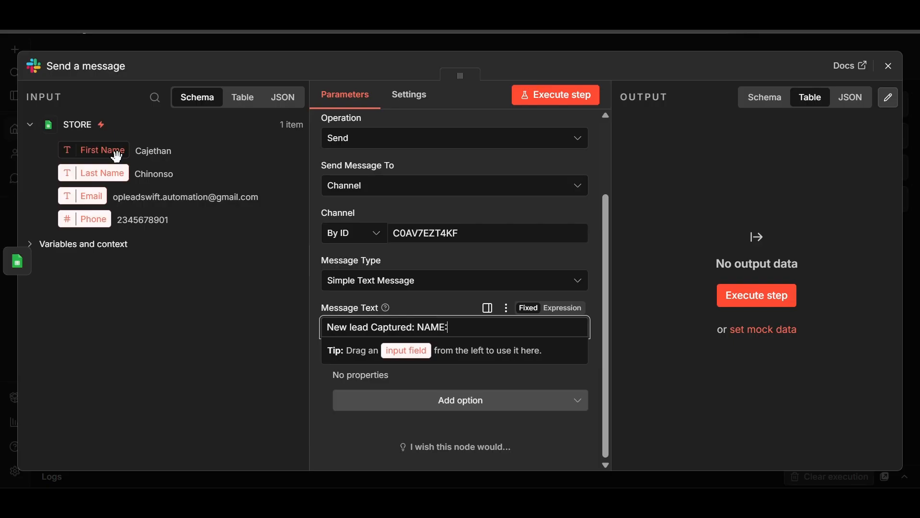
{"action": "key", "text": "BackSpace"}
{"action": "key", "text": "BackSpace"}
{"action": "key", "text": "BackSpace"}
{"action": "key", "text": "BackSpace"}
{"action": "key", "text": "BackSpace"}
{"action": "type", "text": "F"}
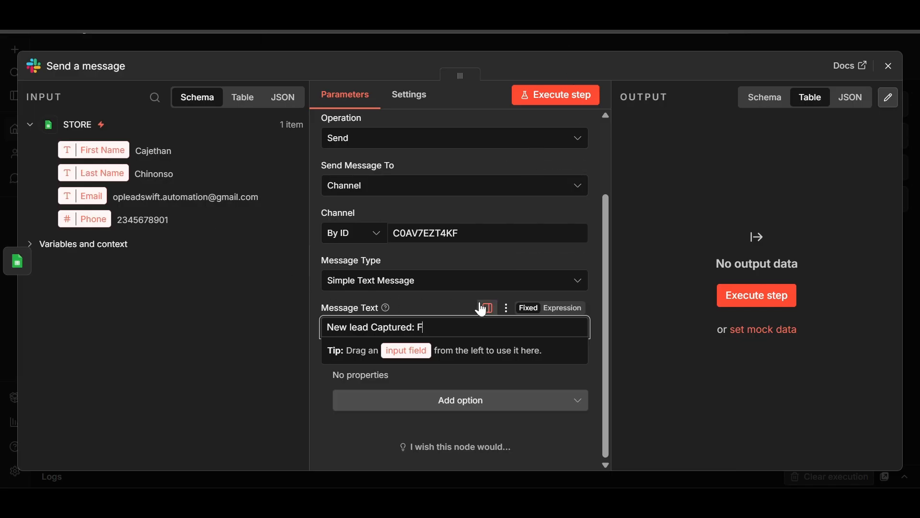
{"action": "type", "text": "irst Name:"}
Map the STORE First Name field into the message after the label.
{"action": "left_click", "coordinate": [99, 150]}
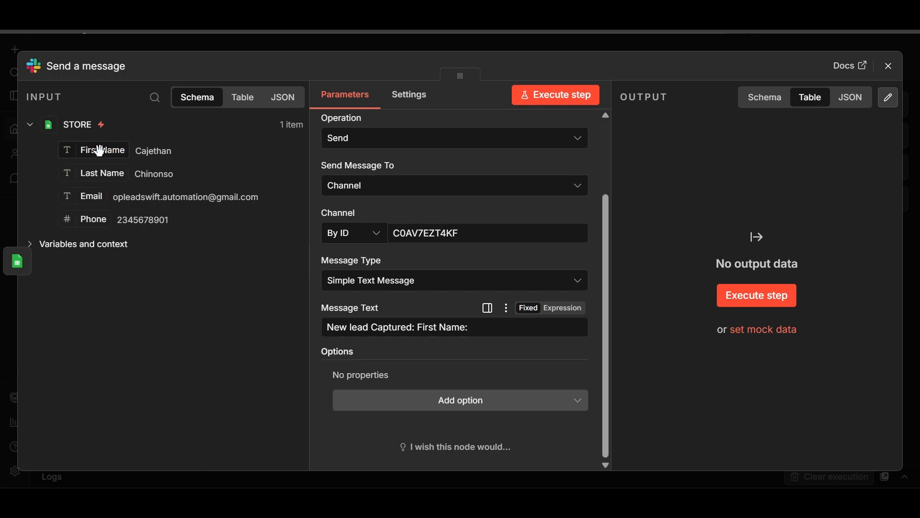
{"action": "left_click_drag", "start_coordinate": [99, 151], "coordinate": [501, 336]}
{"action": "left_click", "coordinate": [484, 327]}
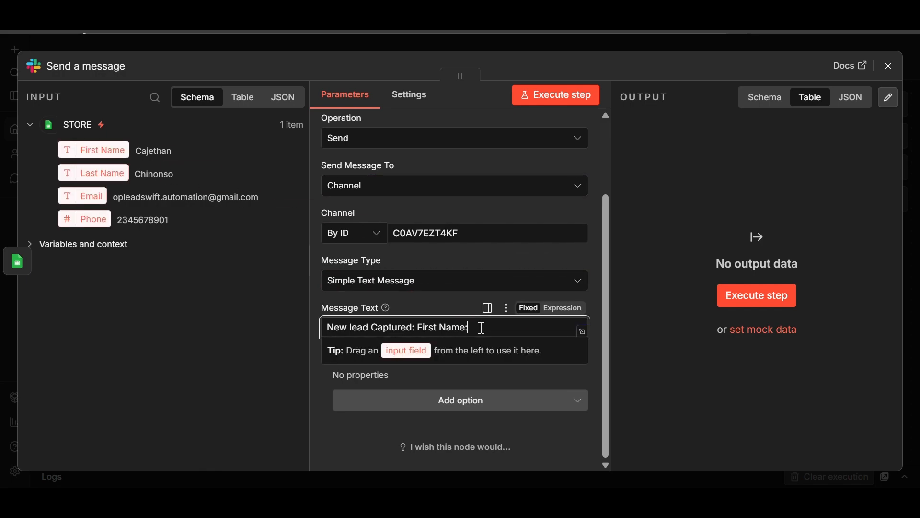
{"action": "left_click_drag", "start_coordinate": [77, 149], "coordinate": [478, 330]}
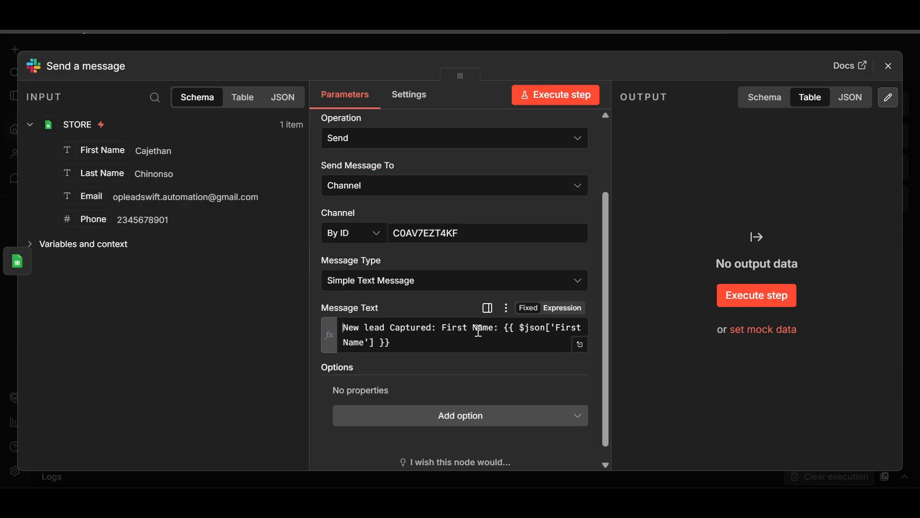
Put First Name on its own line and add a 'Last Name' line with the mapped Last Name field.
{"action": "left_click", "coordinate": [447, 329]}
{"action": "key", "text": "Return"}
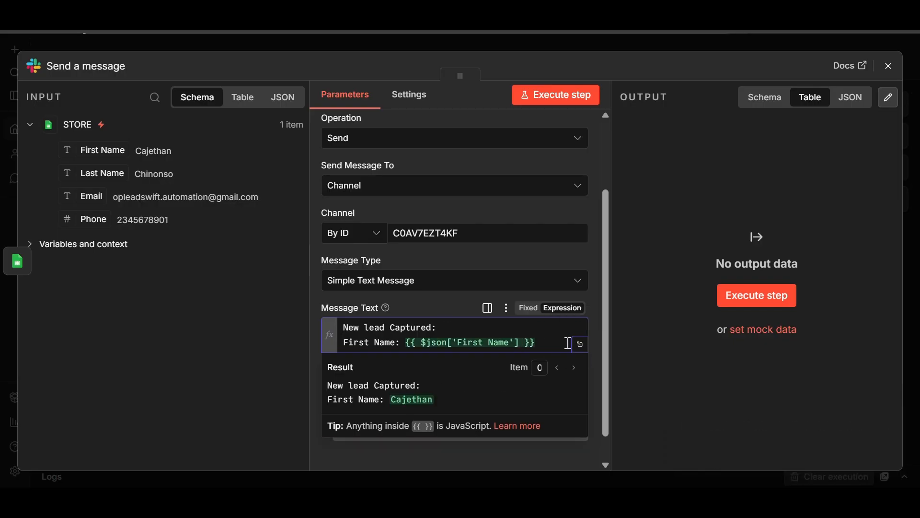
{"action": "key", "text": "Return"}
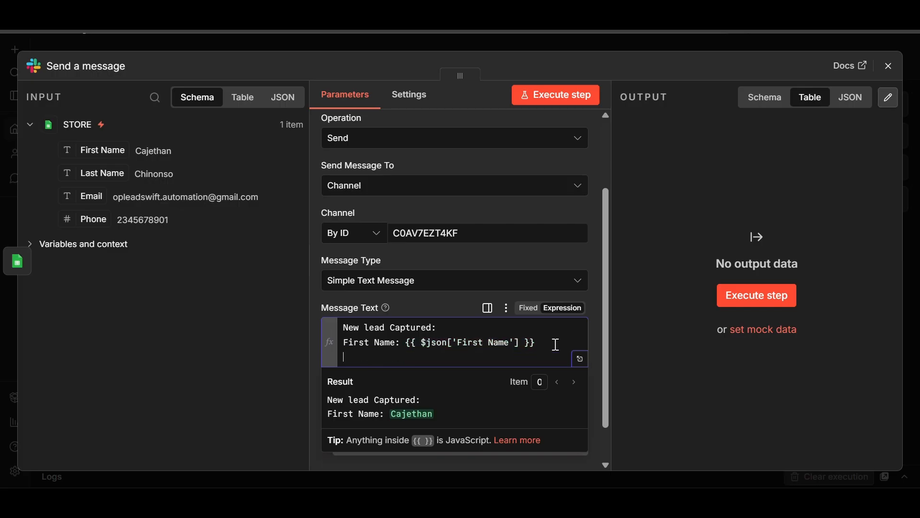
{"action": "type", "text": "S"}
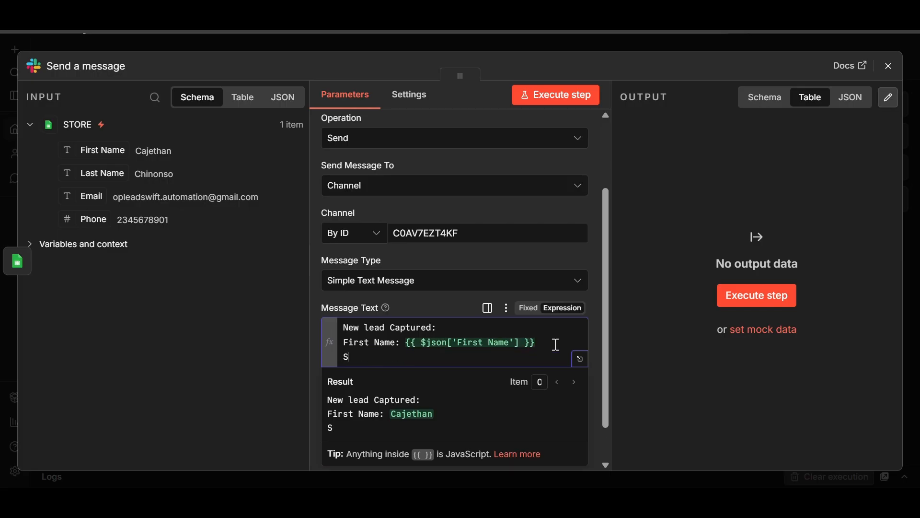
{"action": "type", "text": "econd"}
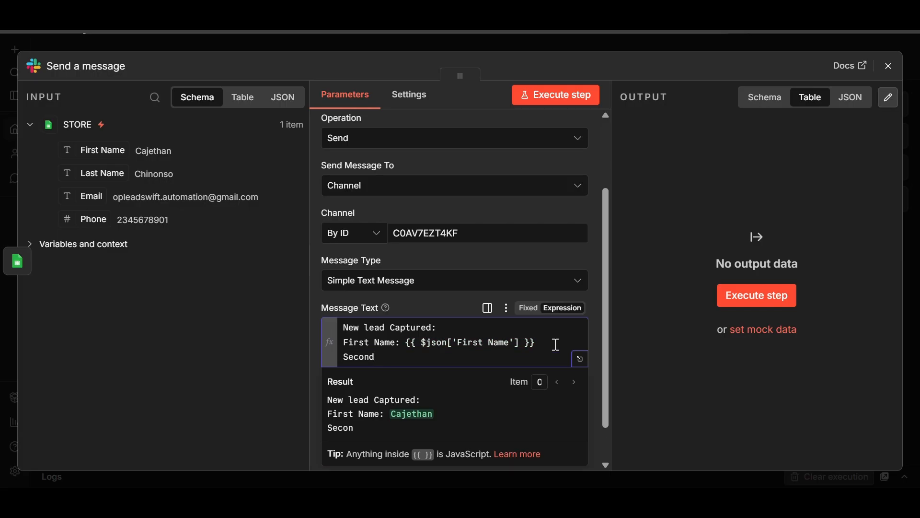
{"action": "type", "text": " Name"}
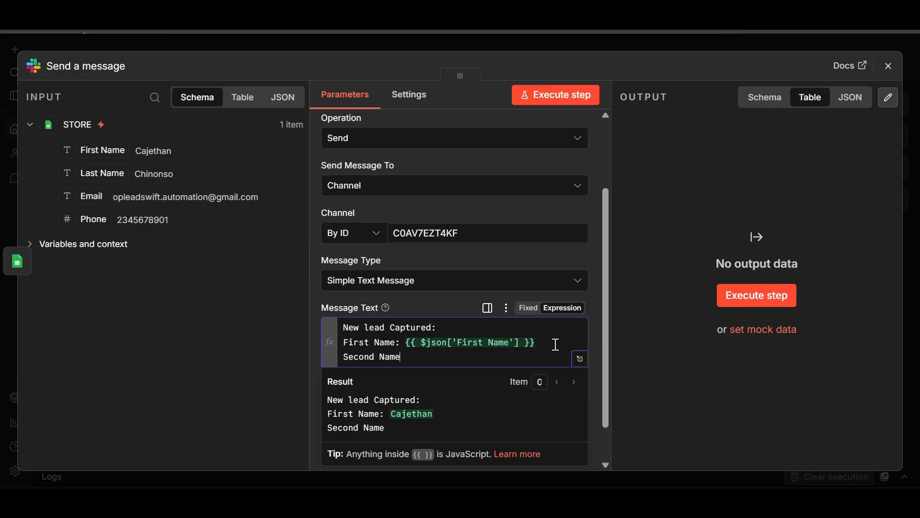
{"action": "type", "text": ":"}
{"action": "key", "text": "BackSpace"}
{"action": "key", "text": "BackSpace"}
{"action": "key", "text": "BackSpace"}
{"action": "key", "text": "BackSpace"}
{"action": "key", "text": "BackSpace"}
{"action": "key", "text": "BackSpace"}
{"action": "key", "text": "BackSpace"}
{"action": "key", "text": "BackSpace"}
{"action": "key", "text": "BackSpace"}
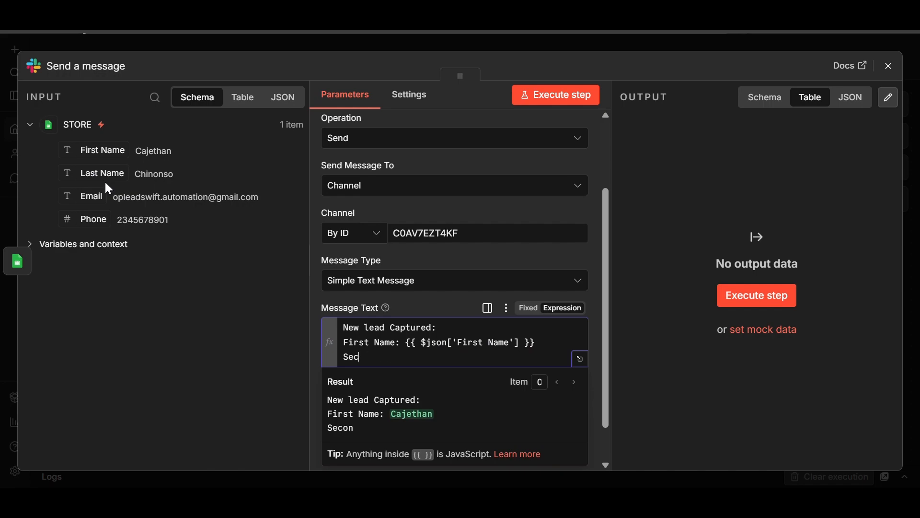
{"action": "key", "text": "BackSpace"}
{"action": "key", "text": "BackSpace"}
{"action": "key", "text": "BackSpace"}
{"action": "type", "text": "Last "}
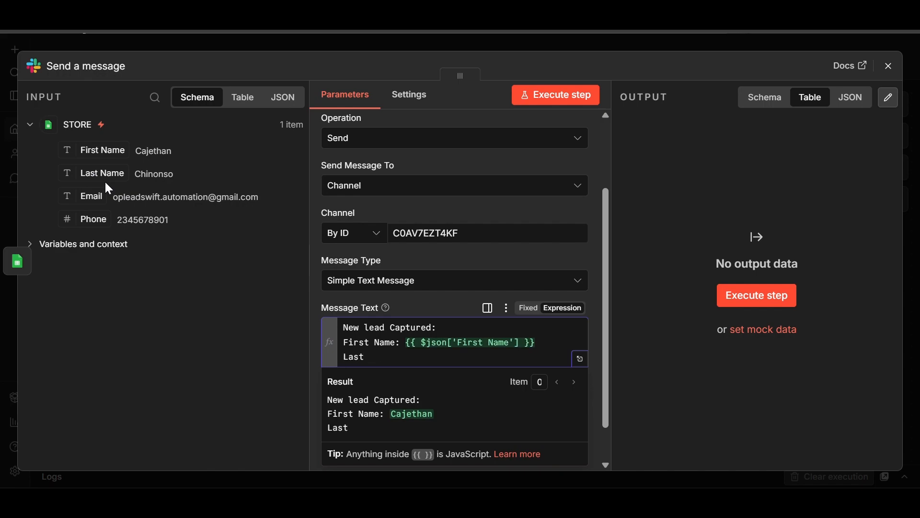
{"action": "type", "text": "Name:"}
{"action": "left_click_drag", "start_coordinate": [107, 180], "coordinate": [412, 353]}
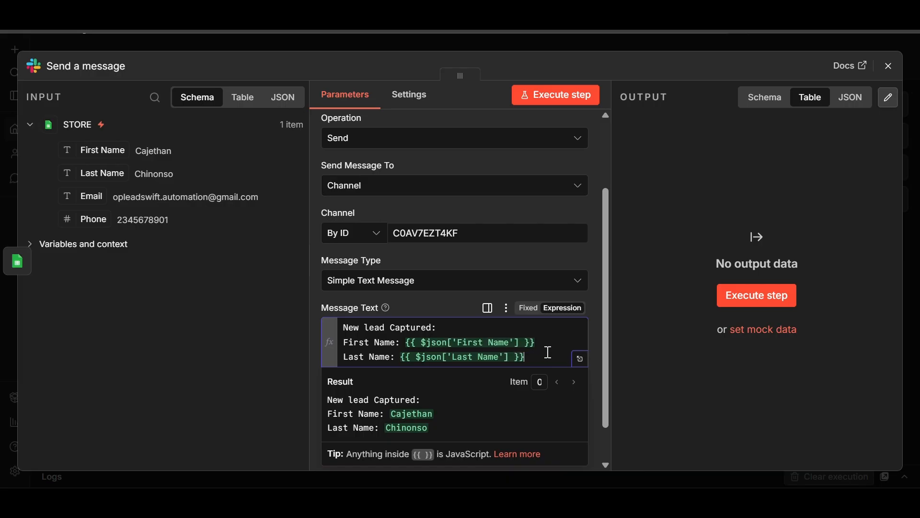
Add 'Email:' and 'Phone:' lines mapped to the lead's Email and Phone fields.
{"action": "key", "text": "Return"}
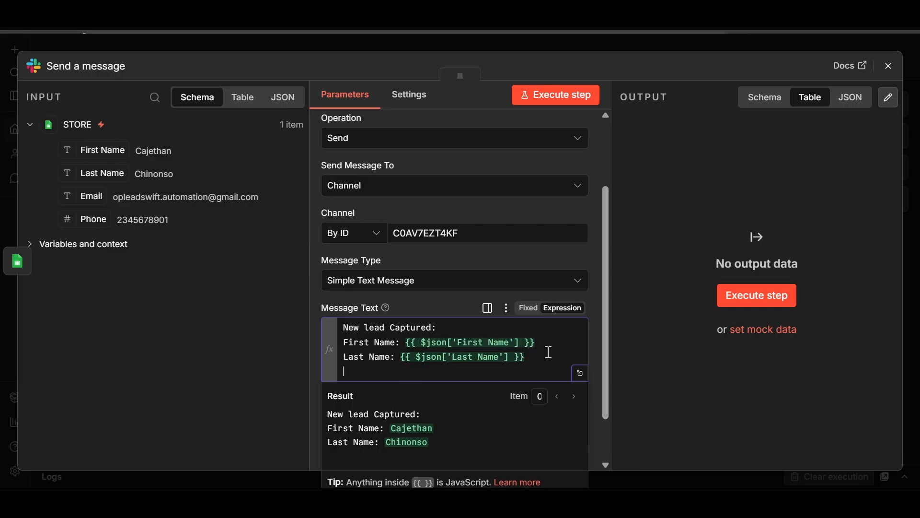
{"action": "type", "text": "Email:"}
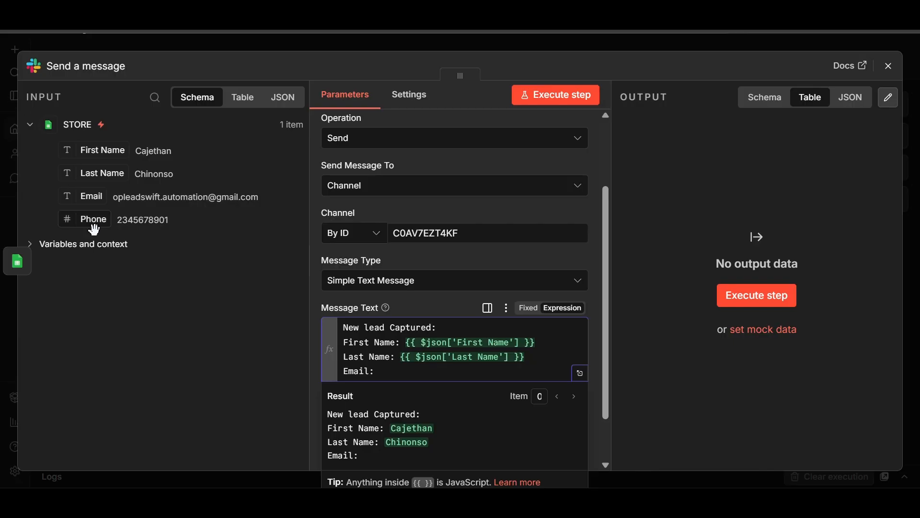
{"action": "left_click_drag", "start_coordinate": [94, 201], "coordinate": [376, 365]}
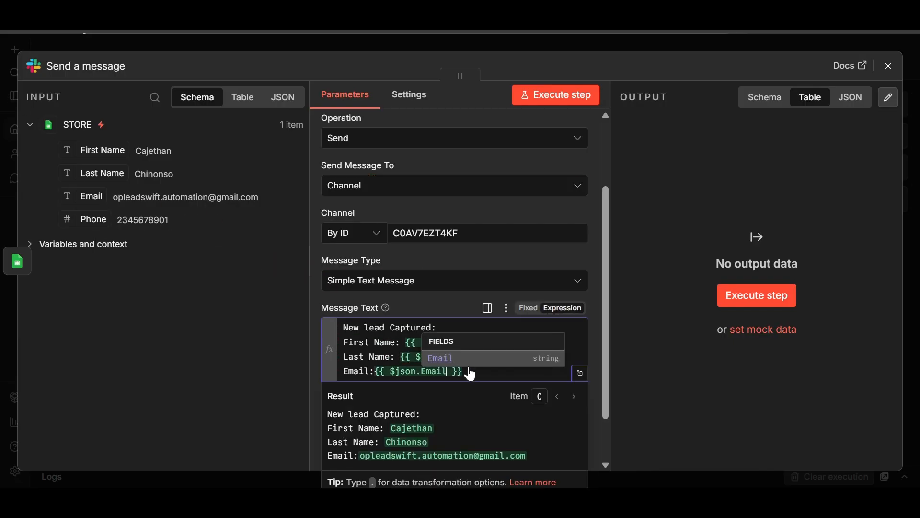
{"action": "key", "text": "Return"}
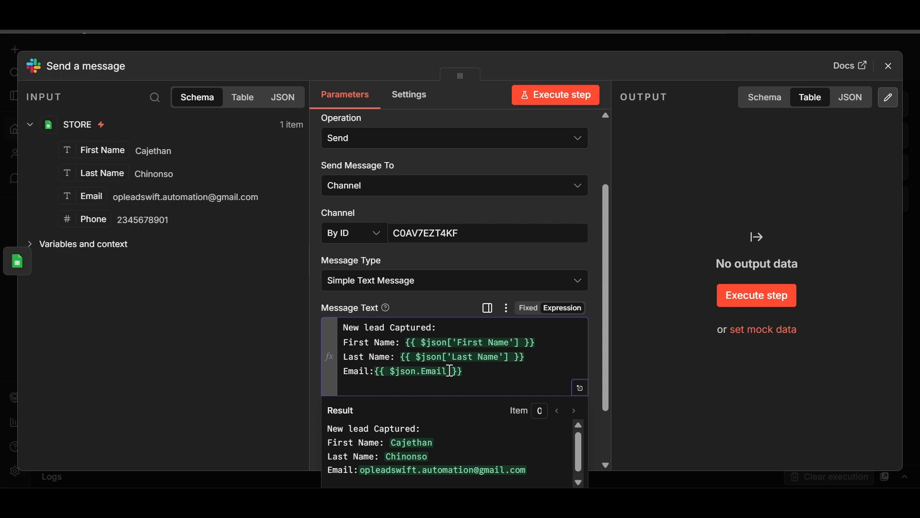
{"action": "type", "text": "Phone:"}
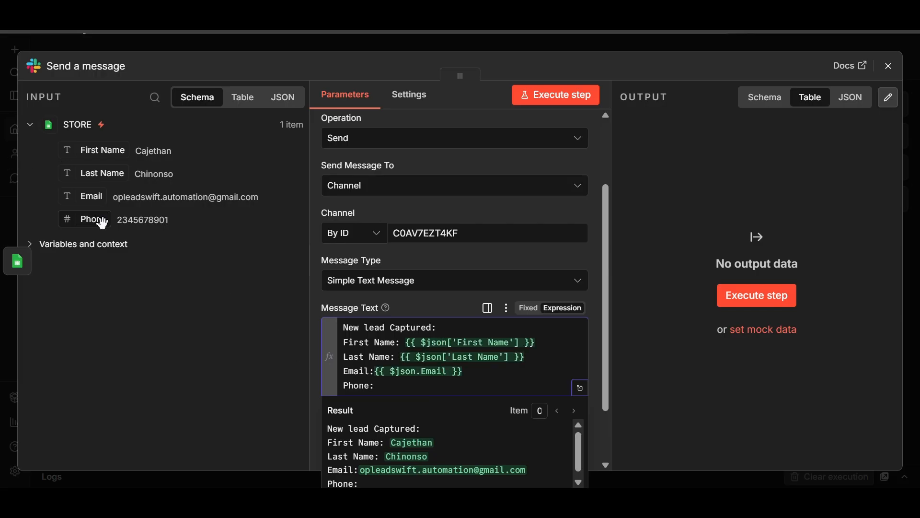
{"action": "left_click_drag", "start_coordinate": [95, 220], "coordinate": [380, 386]}
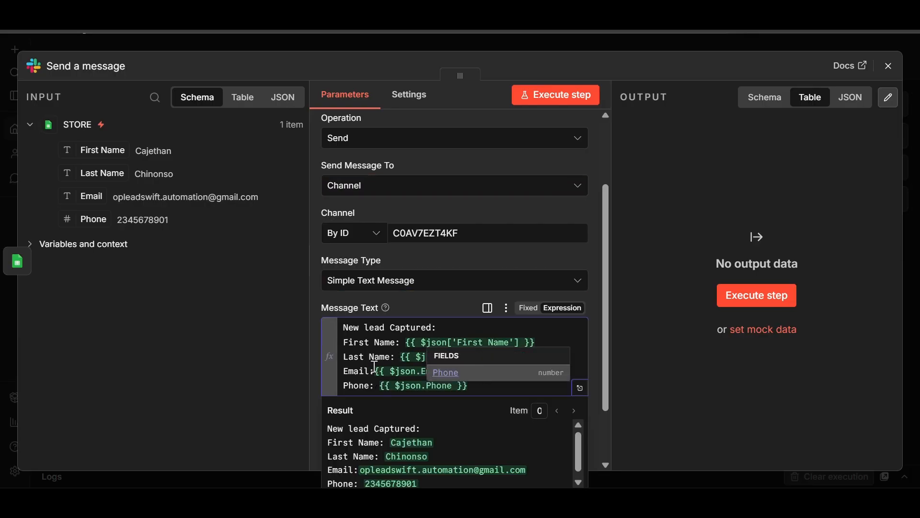
{"action": "scroll", "coordinate": [384, 350], "scroll_direction": "down", "scroll_amount": 2}
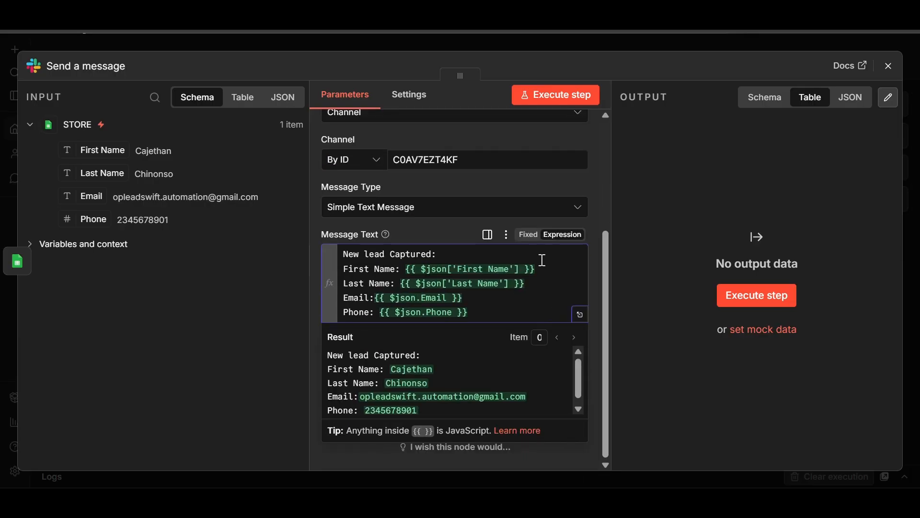
{"action": "scroll", "coordinate": [556, 287], "scroll_direction": "up", "scroll_amount": 2}
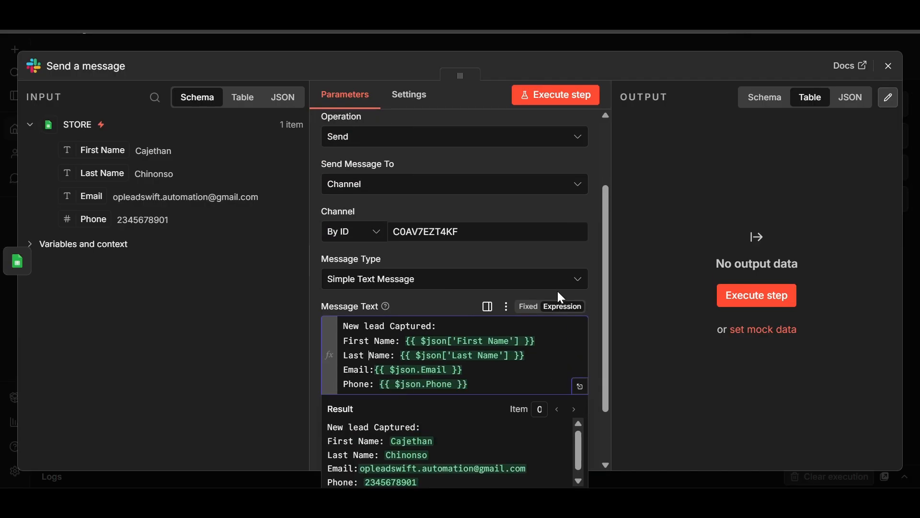
{"action": "scroll", "coordinate": [547, 318], "scroll_direction": "down", "scroll_amount": 2}
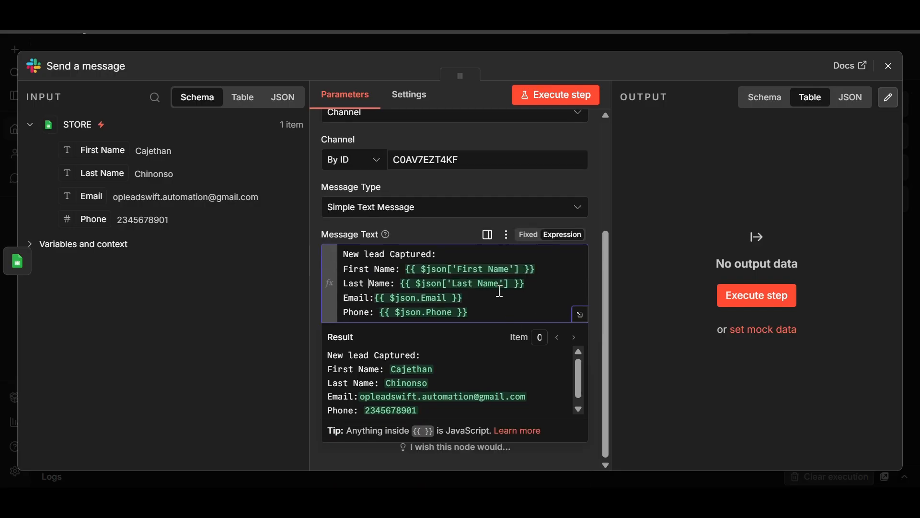
Run the Slack step, retrying past the DNS error until the test lead message posts.
{"action": "left_click", "coordinate": [551, 104]}
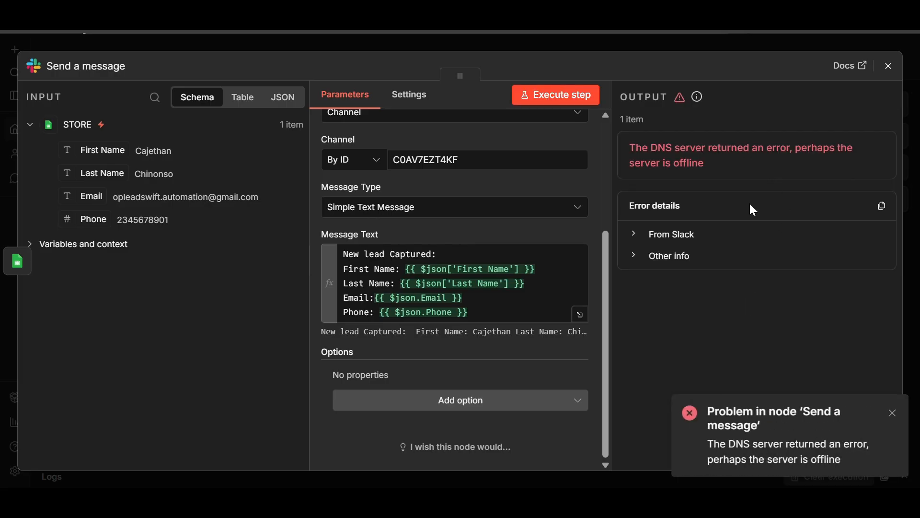
{"action": "left_click", "coordinate": [891, 414]}
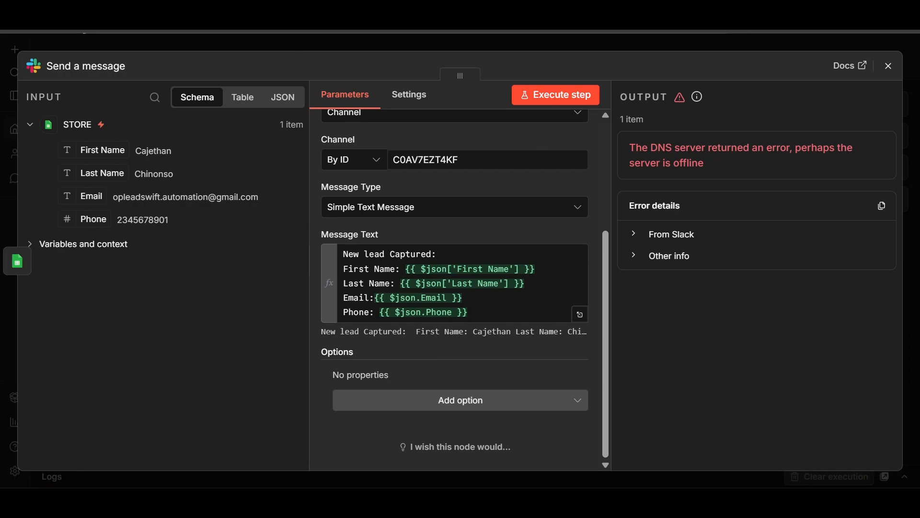
{"action": "left_click", "coordinate": [560, 98]}
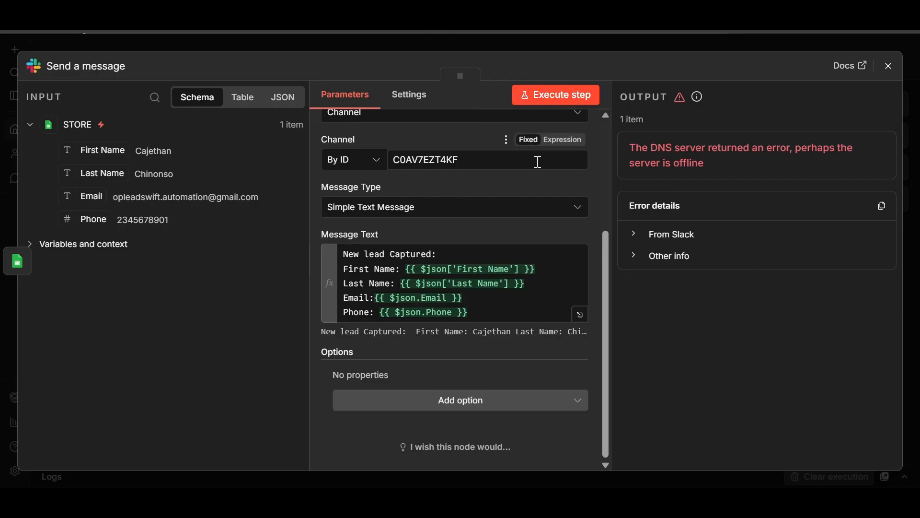
{"action": "left_click", "coordinate": [554, 99]}
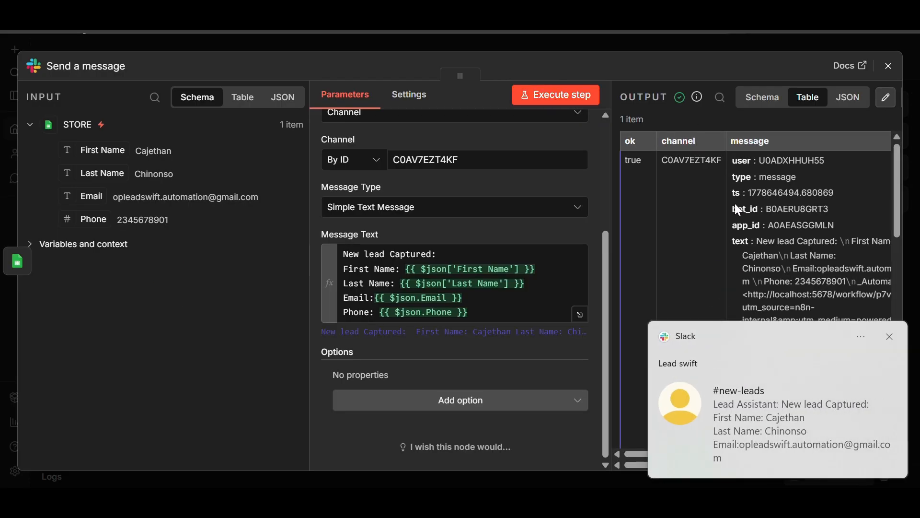
{"action": "left_click", "coordinate": [890, 336]}
Review the 1-item output of the sent message and close the node panel.
{"action": "scroll", "coordinate": [796, 301], "scroll_direction": "down", "scroll_amount": 5}
{"action": "scroll", "coordinate": [797, 301], "scroll_direction": "down", "scroll_amount": 5}
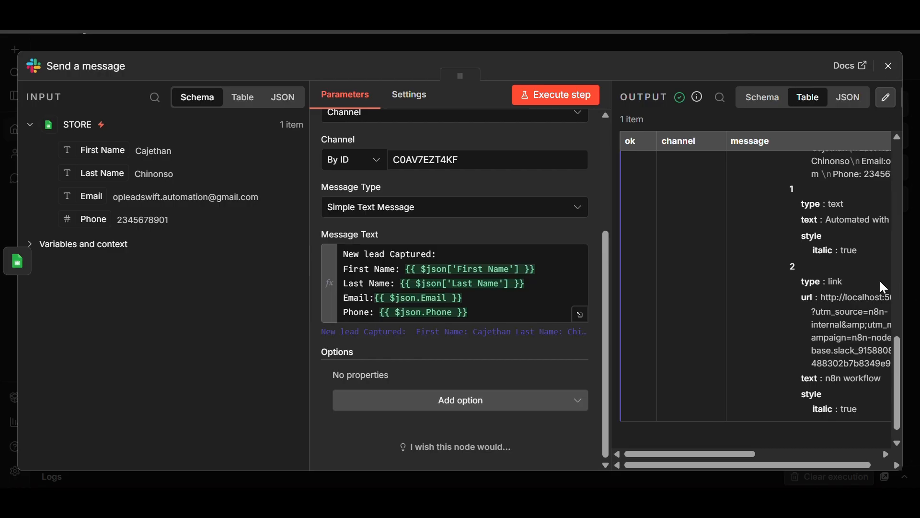
{"action": "scroll", "coordinate": [884, 282], "scroll_direction": "up", "scroll_amount": 8}
{"action": "scroll", "coordinate": [882, 276], "scroll_direction": "down", "scroll_amount": 7}
{"action": "scroll", "coordinate": [882, 275], "scroll_direction": "down", "scroll_amount": 3}
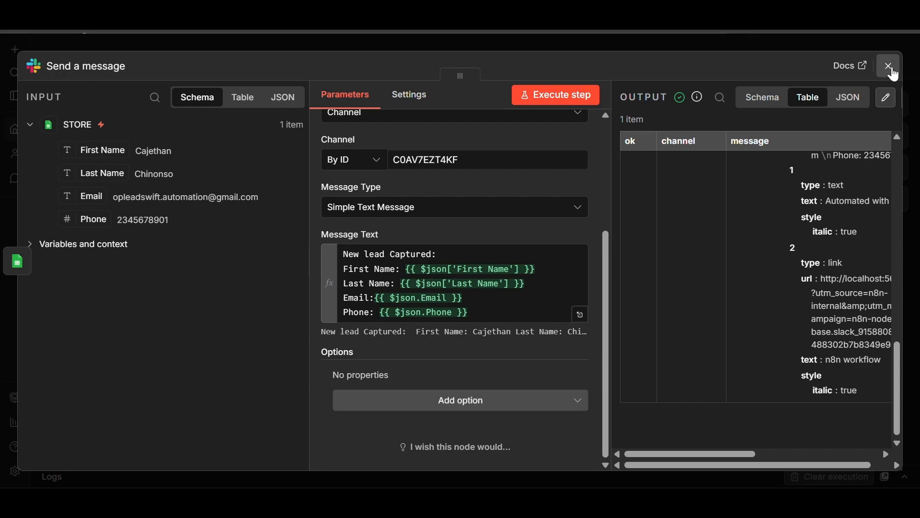
{"action": "left_click", "coordinate": [894, 74]}
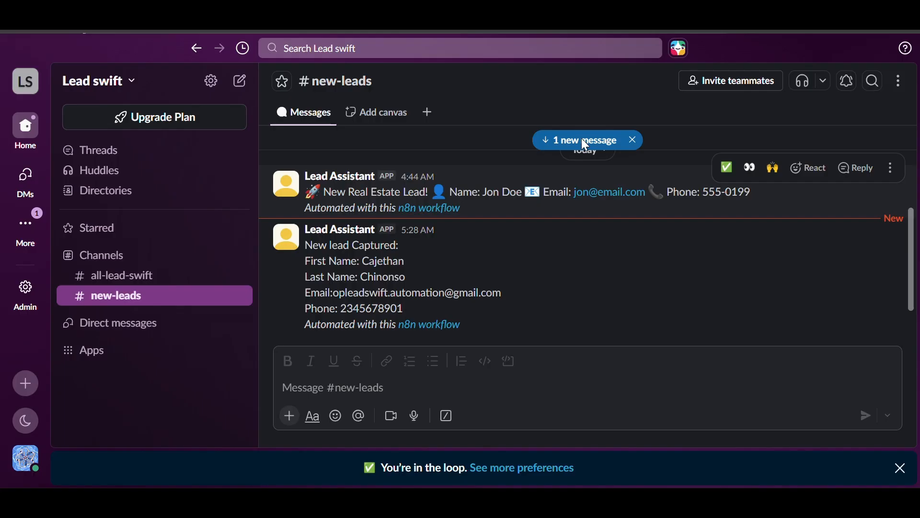
Delete the older real-estate test lead message from the #new-leads channel.
{"action": "left_click", "coordinate": [582, 138]}
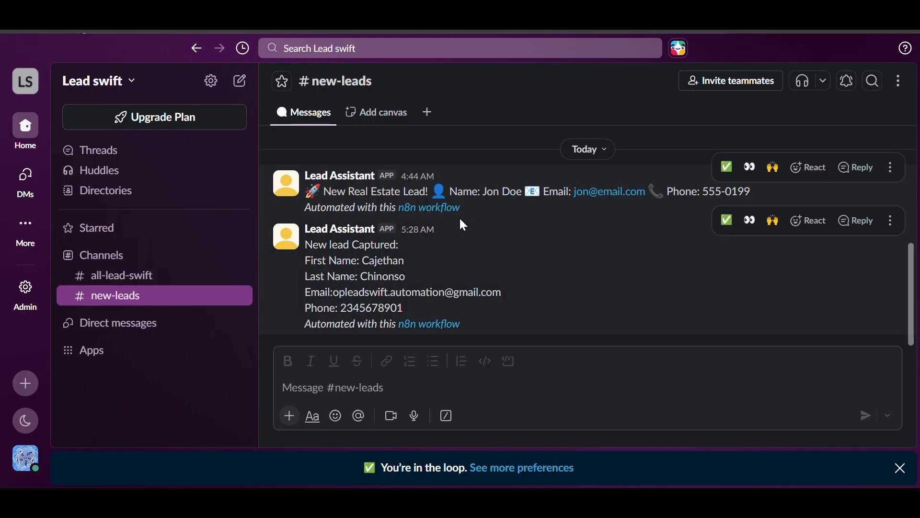
{"action": "scroll", "coordinate": [541, 248], "scroll_direction": "up", "scroll_amount": 4}
{"action": "scroll", "coordinate": [540, 247], "scroll_direction": "down", "scroll_amount": 4}
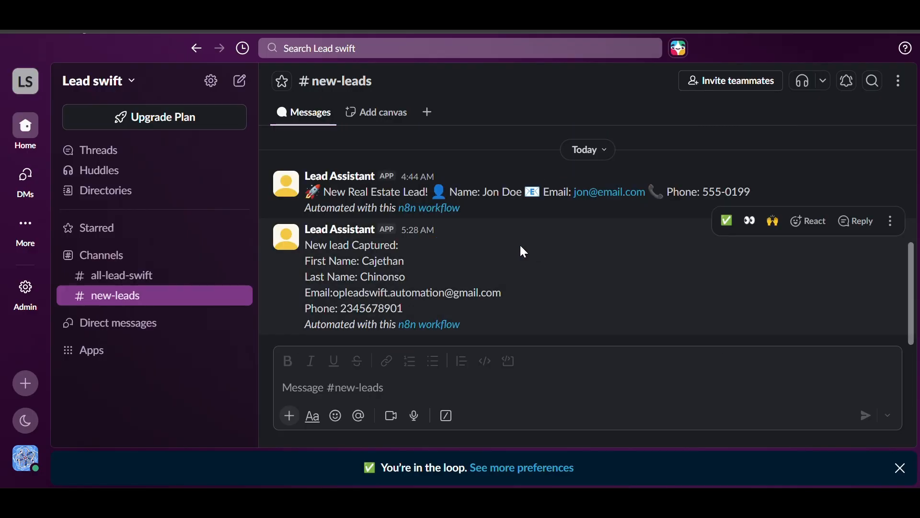
{"action": "right_click", "coordinate": [547, 180]}
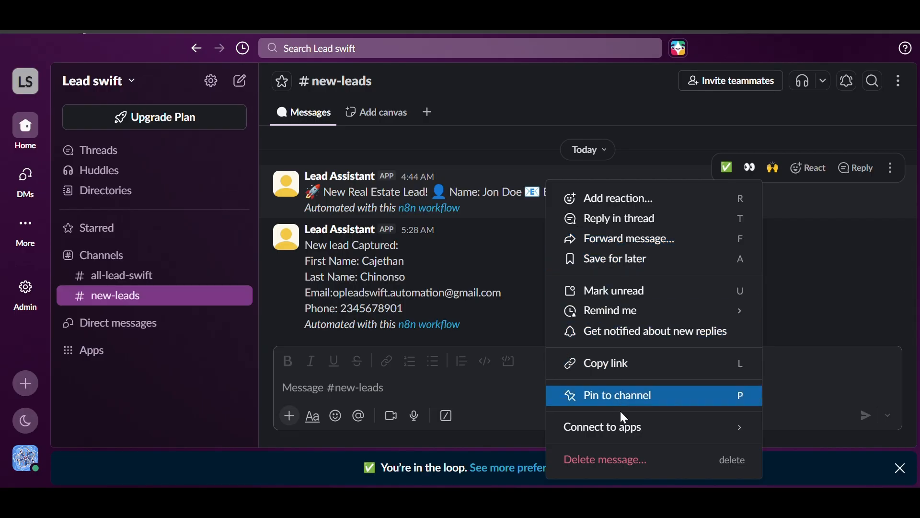
{"action": "left_click", "coordinate": [622, 459]}
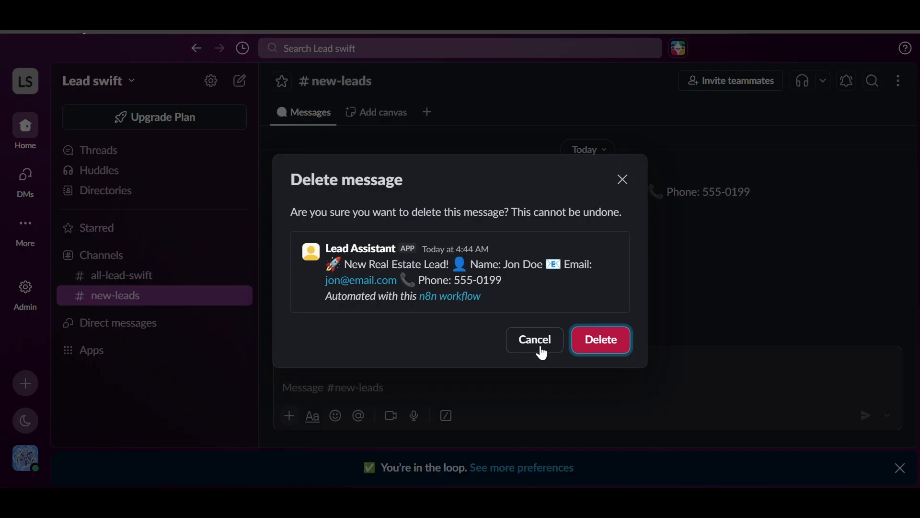
{"action": "left_click", "coordinate": [615, 340]}
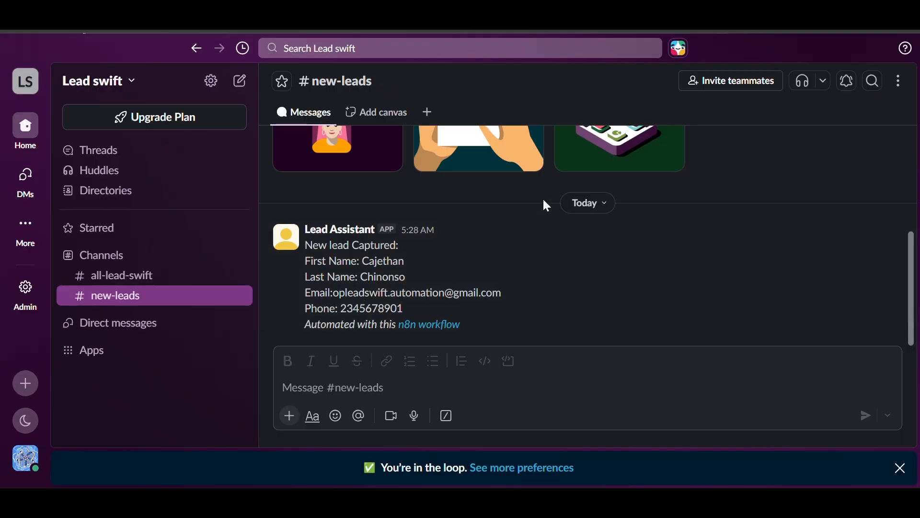
Check that only the new lead message remains, then return to the n8n workflow tab.
{"action": "scroll", "coordinate": [544, 203], "scroll_direction": "up", "scroll_amount": 3}
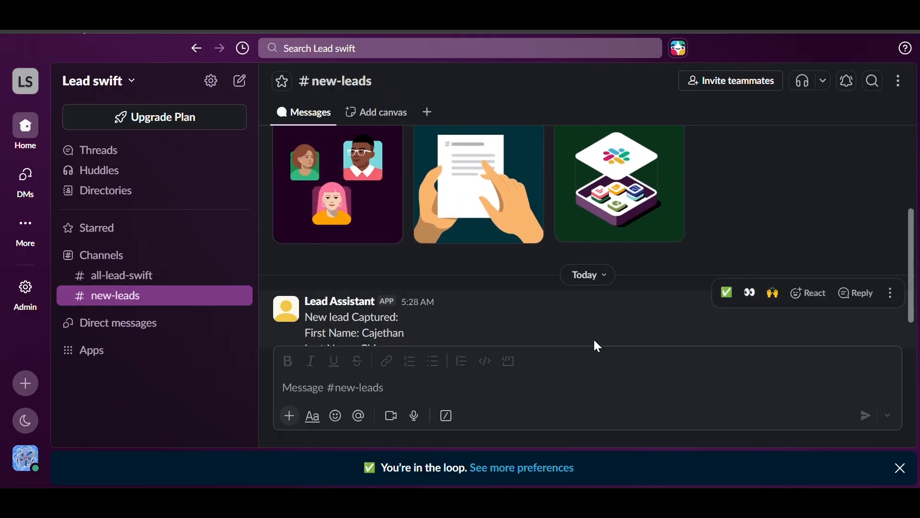
{"action": "scroll", "coordinate": [527, 184], "scroll_direction": "up", "scroll_amount": 5}
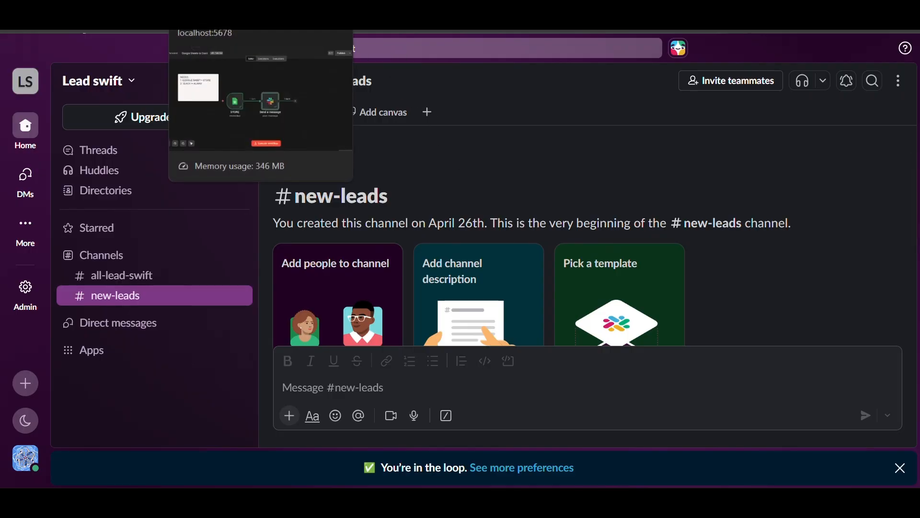
{"action": "left_click", "coordinate": [268, 10]}
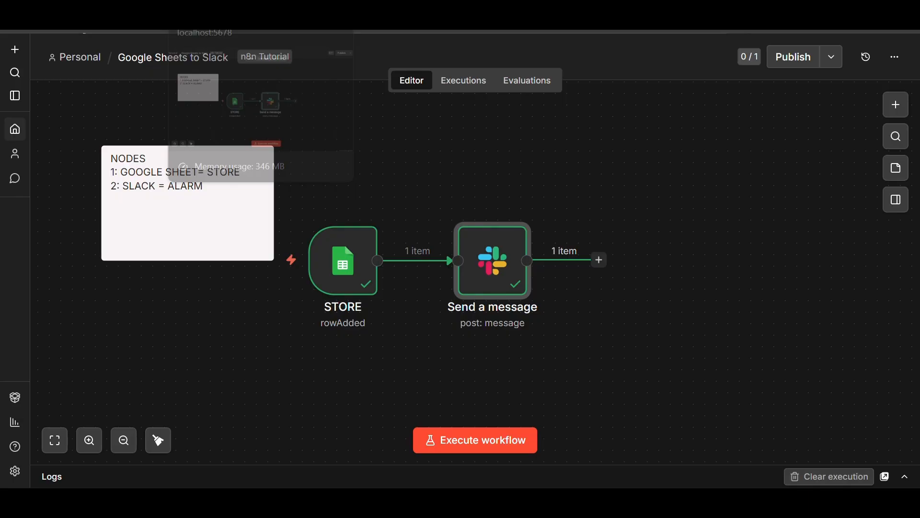
Rename the 'Send a message' Slack node to 'ALARM'.
{"action": "left_click", "coordinate": [523, 207]}
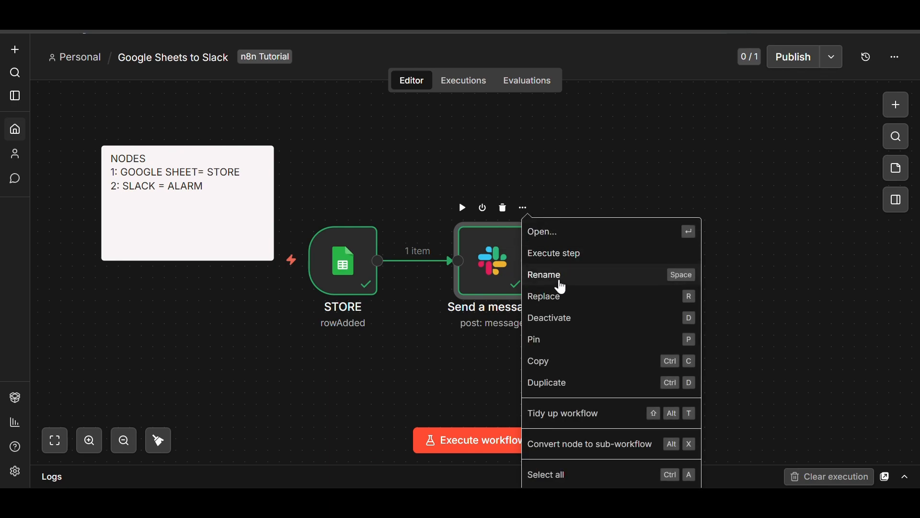
{"action": "left_click", "coordinate": [560, 286]}
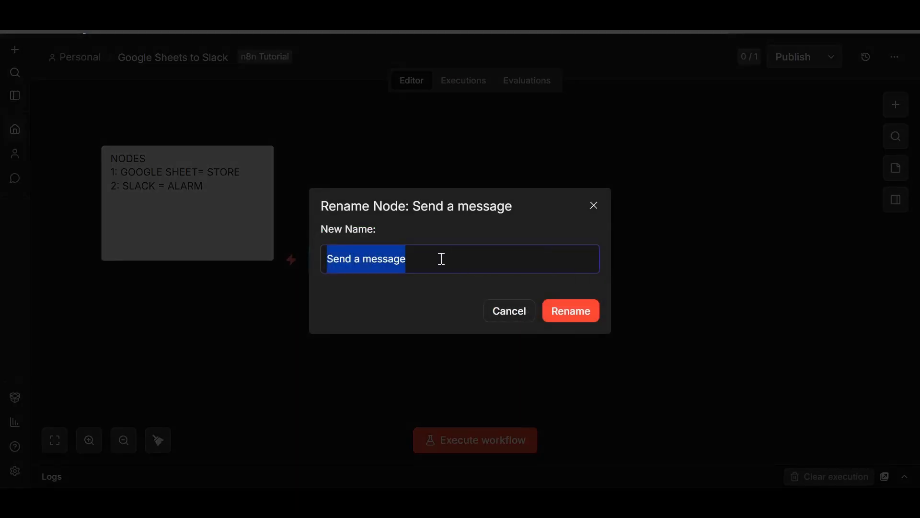
{"action": "key", "text": "BackSpace"}
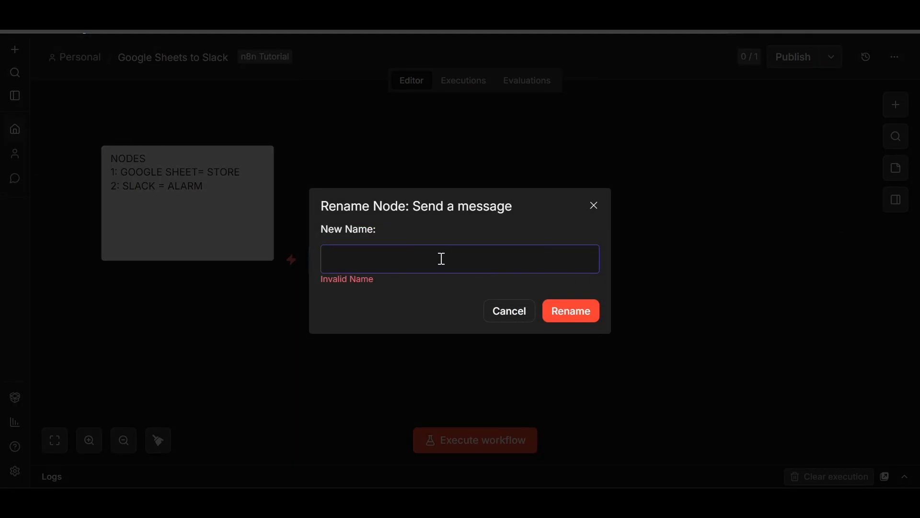
{"action": "type", "text": "ALARM"}
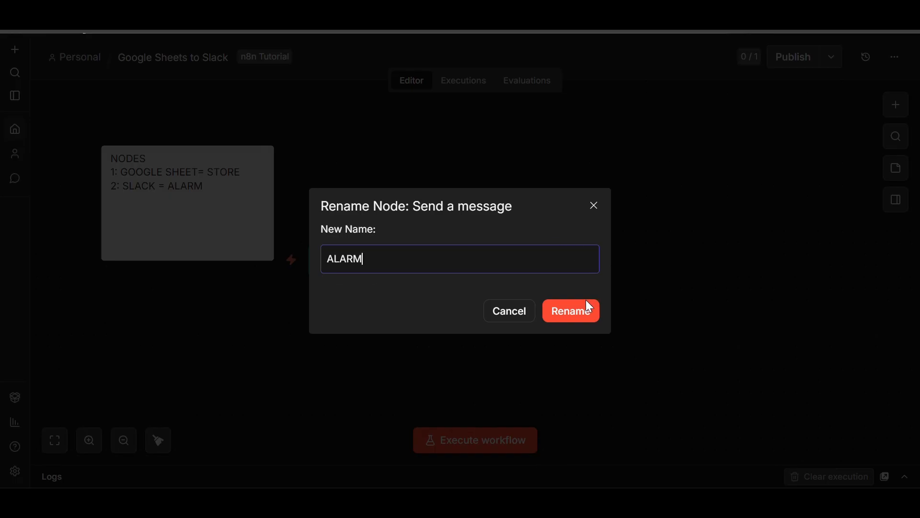
{"action": "left_click", "coordinate": [591, 309]}
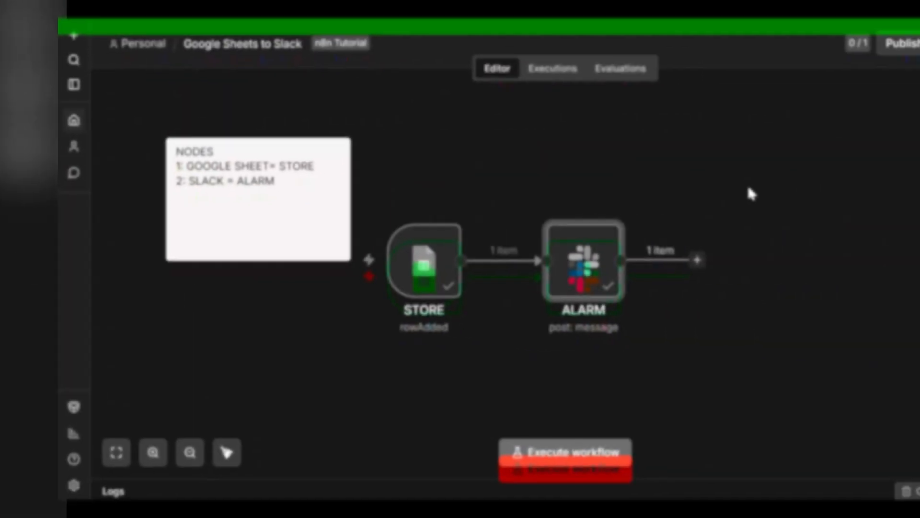
{"action": "mouse_move", "coordinate": [500, 219]}
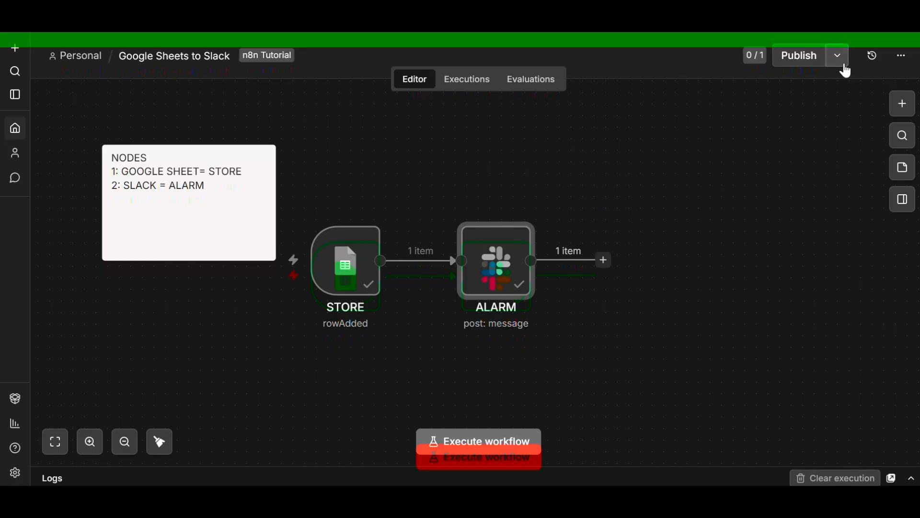
Publish the workflow with the suggested version name and ignore checklist suggestions for all workflows.
{"action": "left_click", "coordinate": [803, 57]}
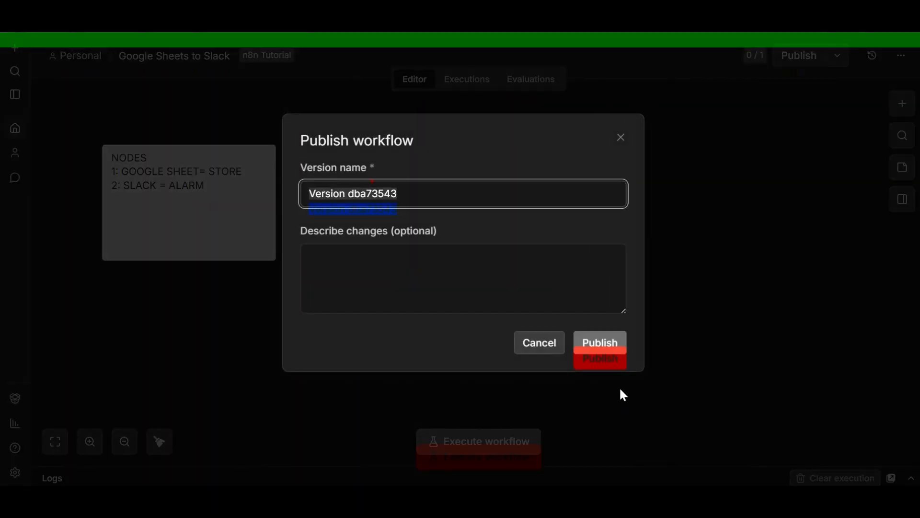
{"action": "left_click", "coordinate": [601, 348]}
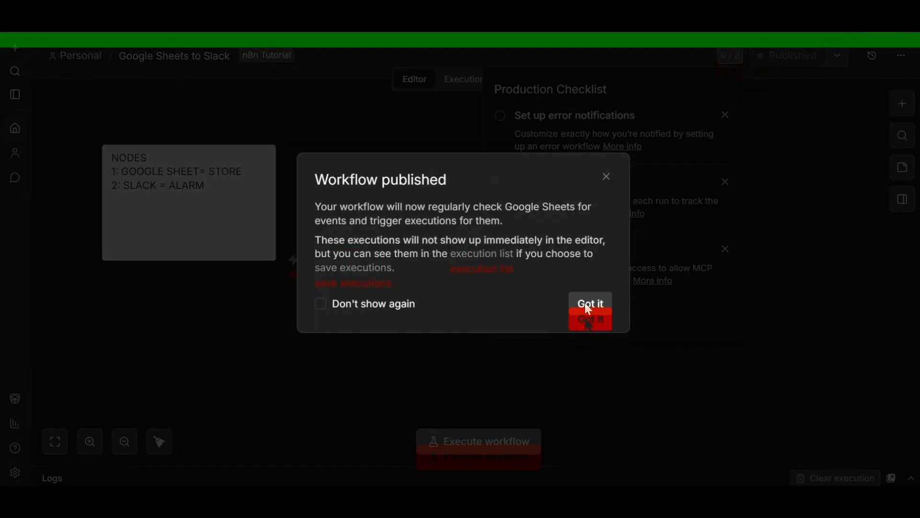
{"action": "left_click", "coordinate": [586, 303]}
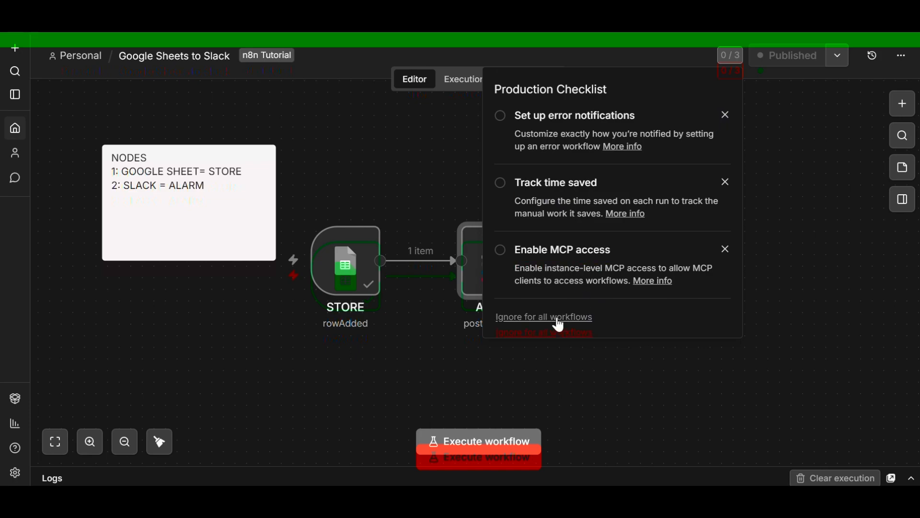
{"action": "left_click", "coordinate": [551, 317]}
{"action": "left_click", "coordinate": [545, 300]}
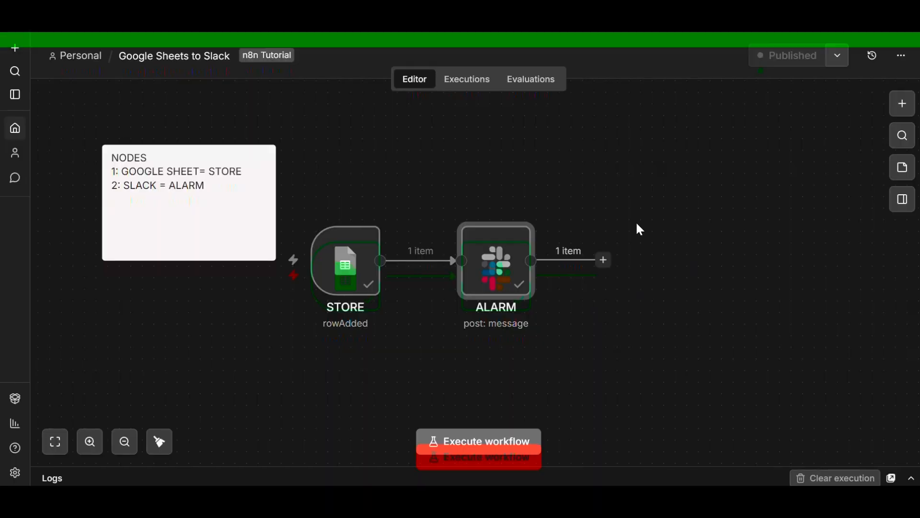